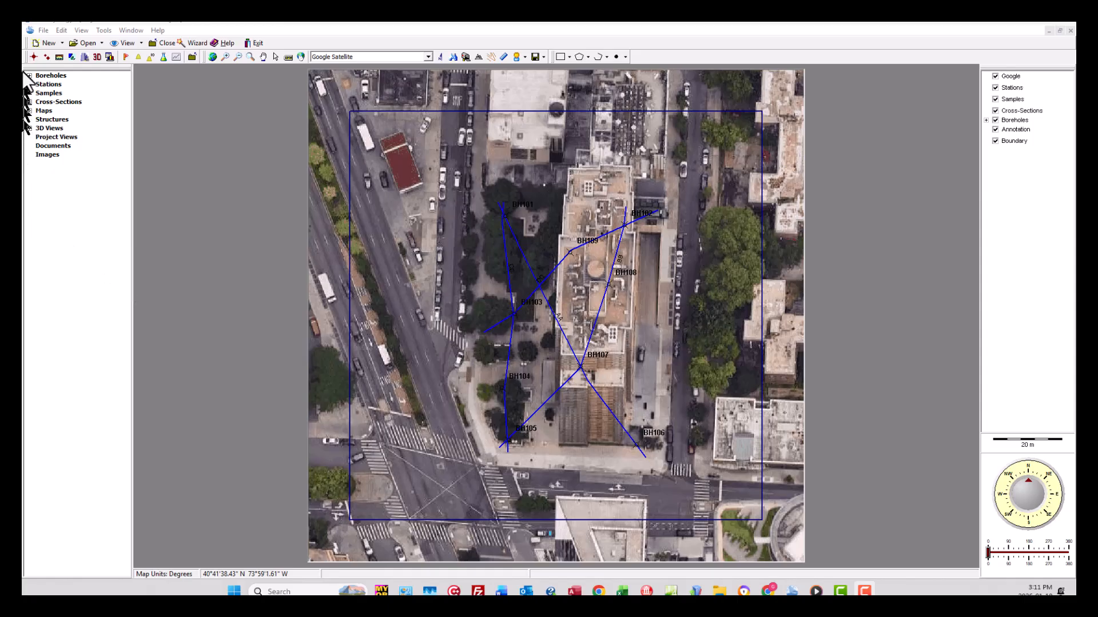
Place a new borehole on the site map, just southwest of BH101.
left_click(34, 57)
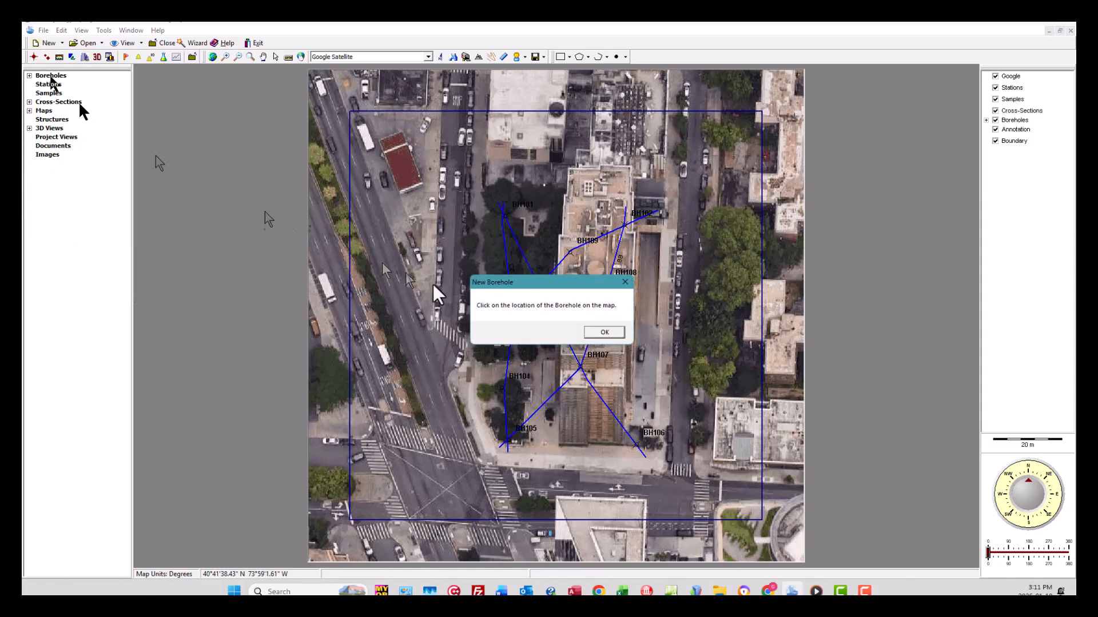
left_click(601, 330)
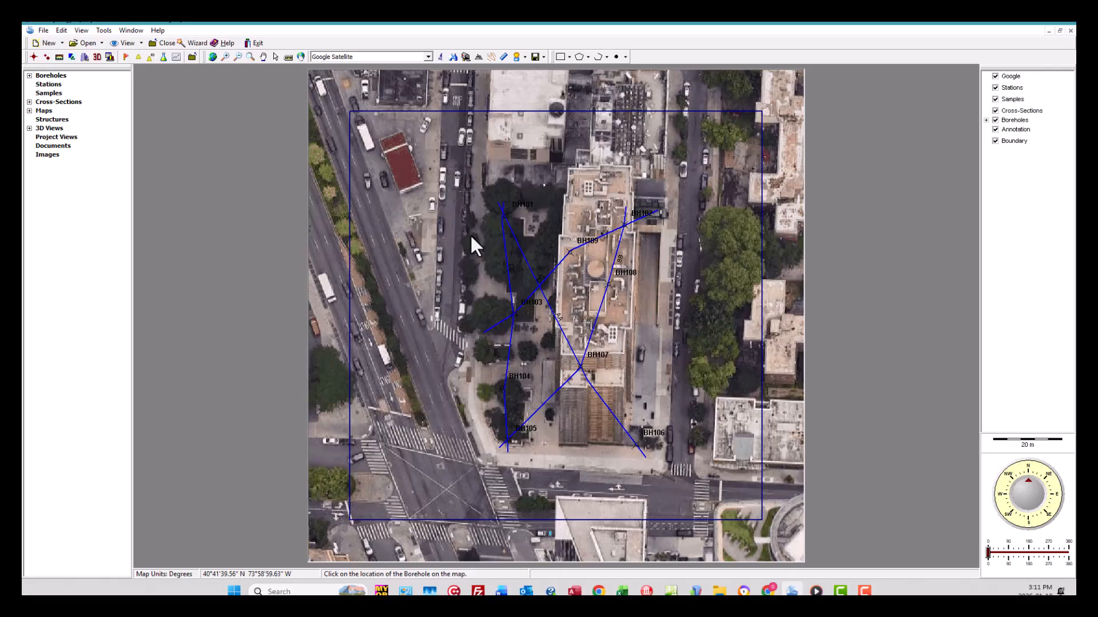
left_click(470, 235)
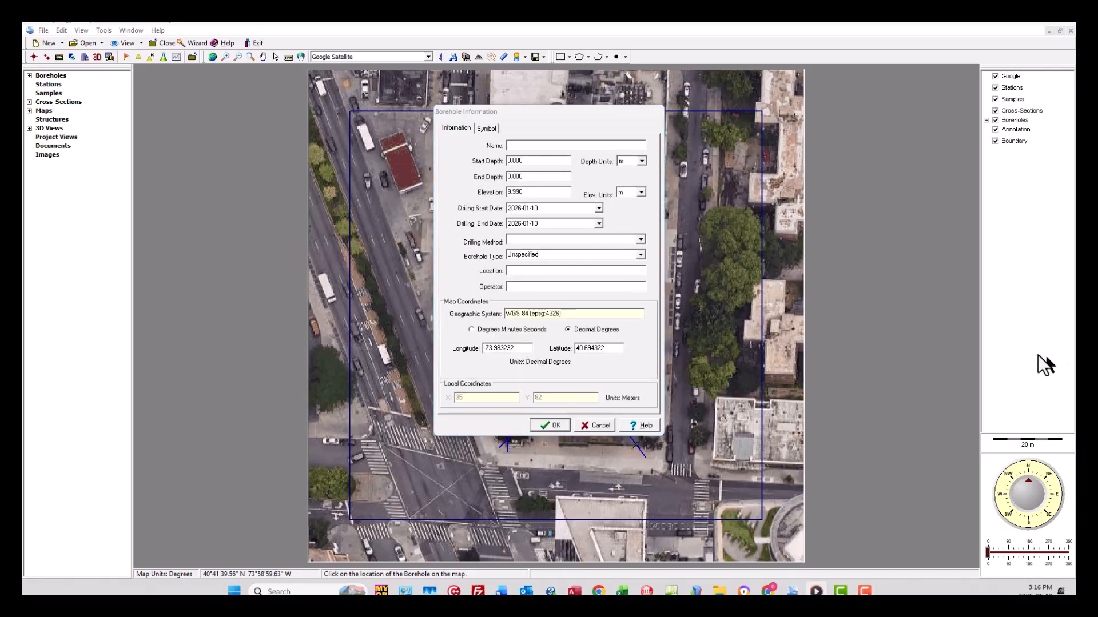
Name the borehole Example and create its log from the Geoenvironmental template.
left_click(550, 144)
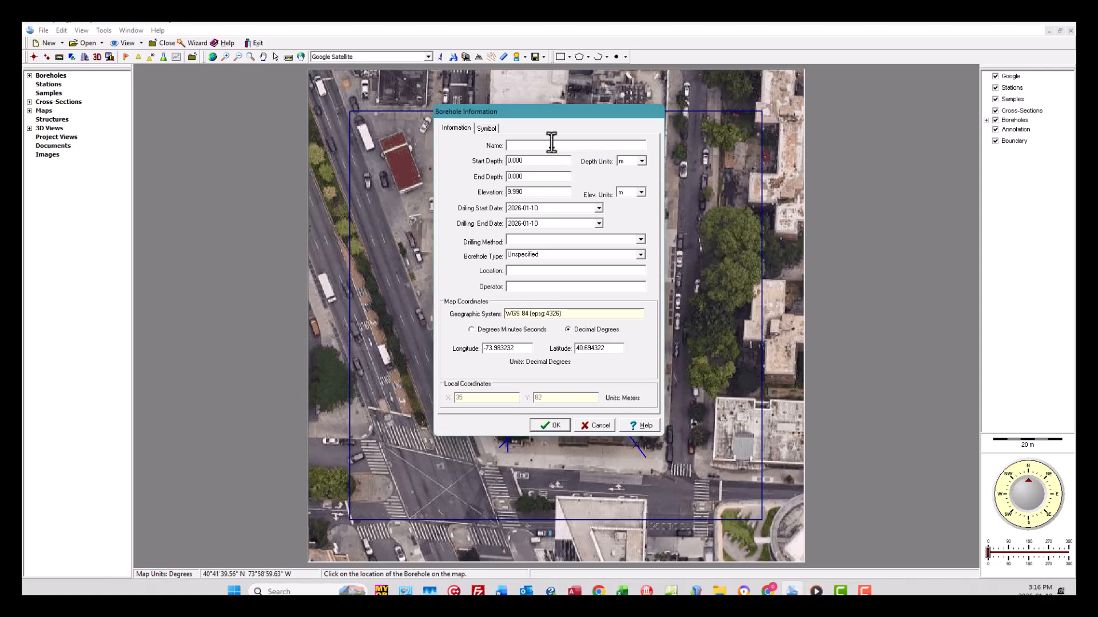
type("Example")
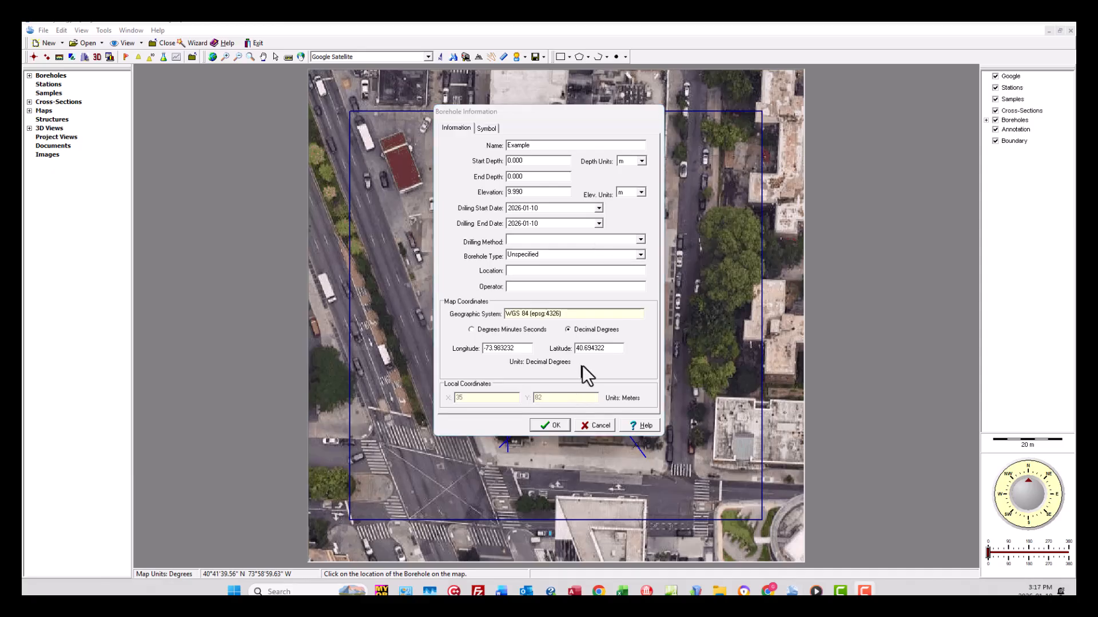
left_click(554, 429)
left_click(553, 428)
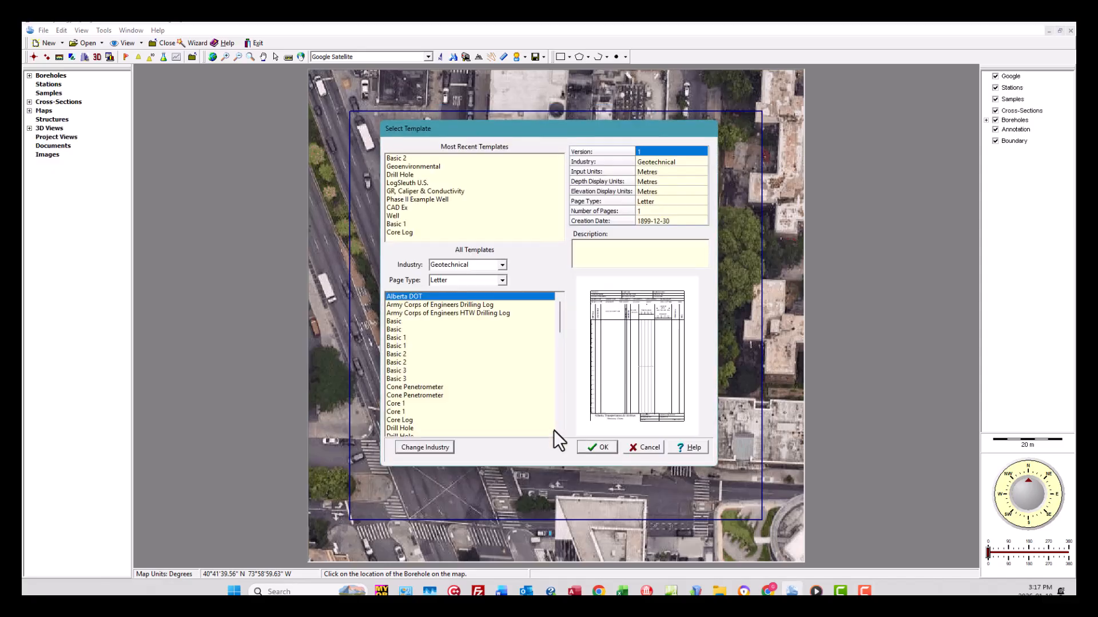
left_click(419, 166)
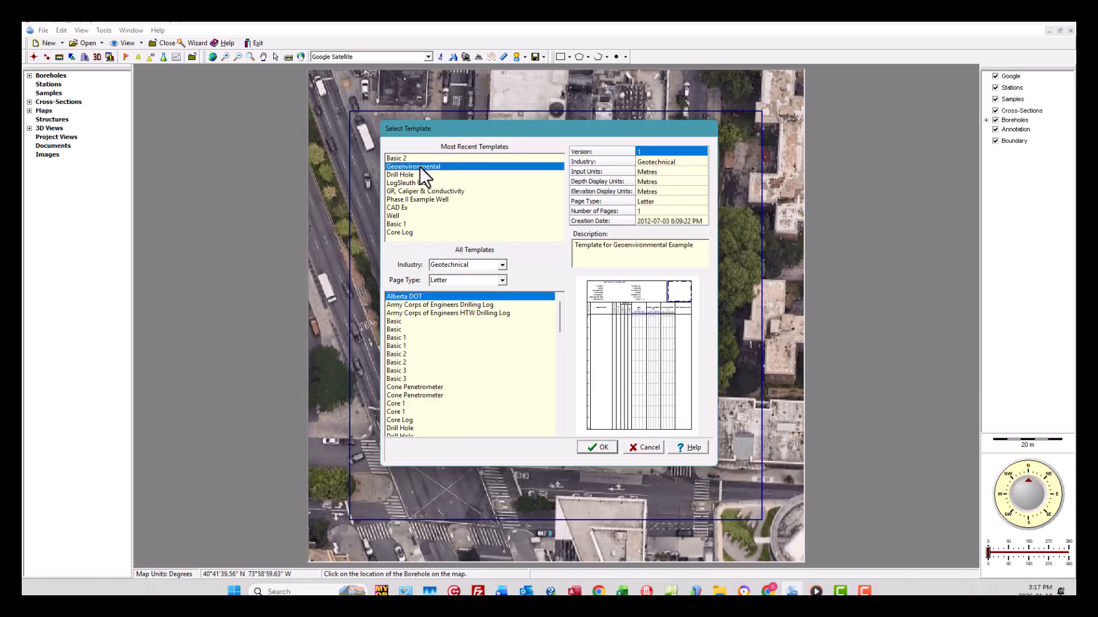
left_click(605, 446)
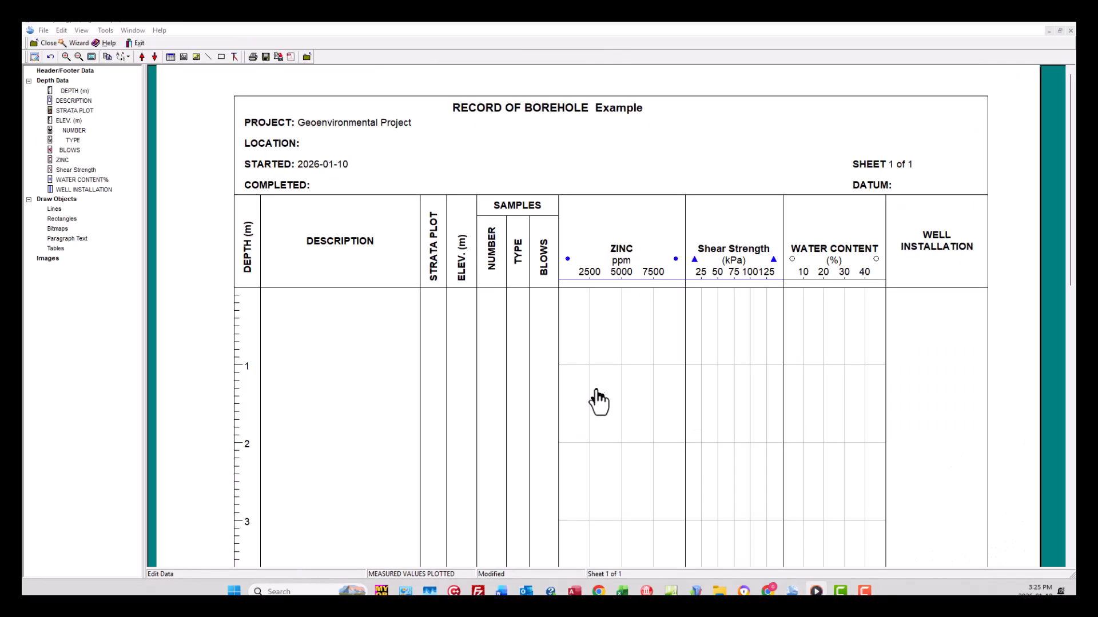
Set the completed date in the log's header data to 2026-01-10.
left_click(435, 165)
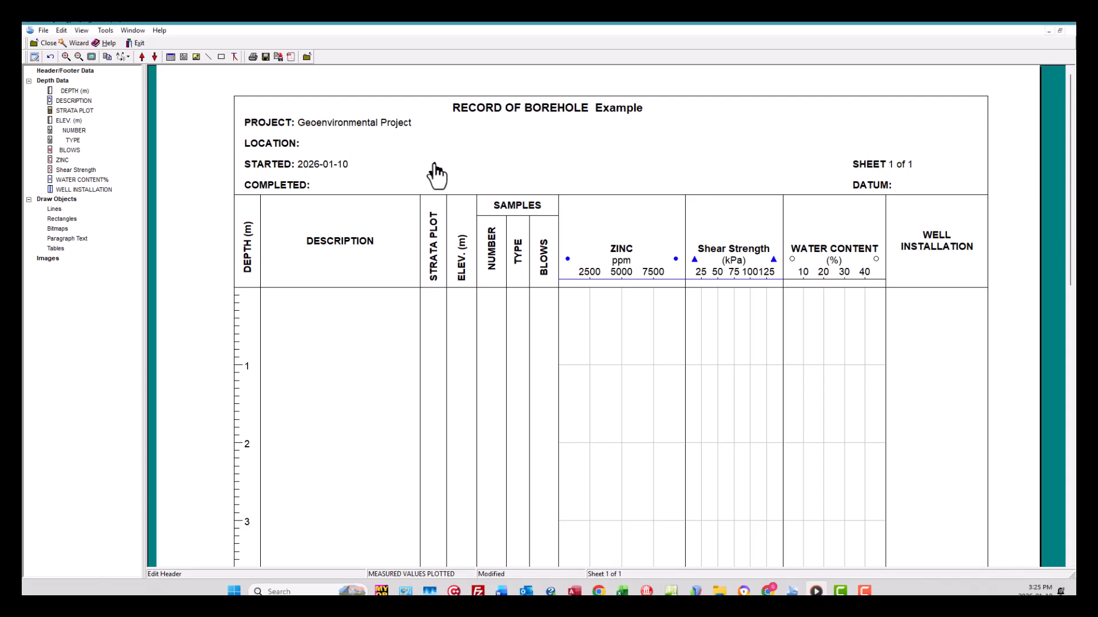
double_click(435, 166)
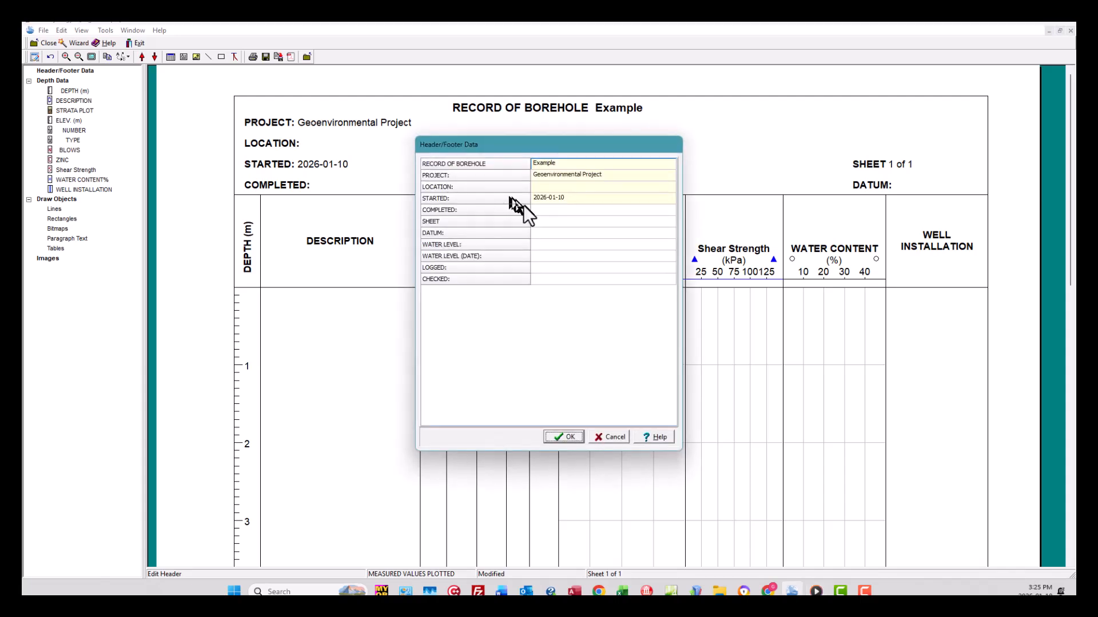
left_click(553, 211)
type("20")
left_click(574, 436)
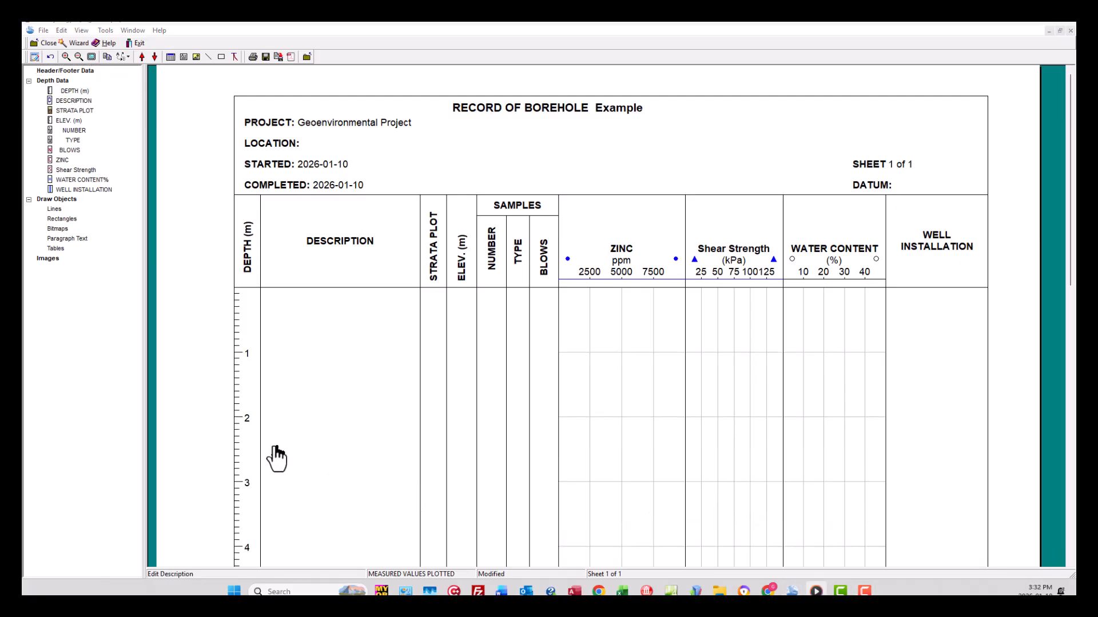
Set the log's depth per page to 15 m.
double_click(256, 454)
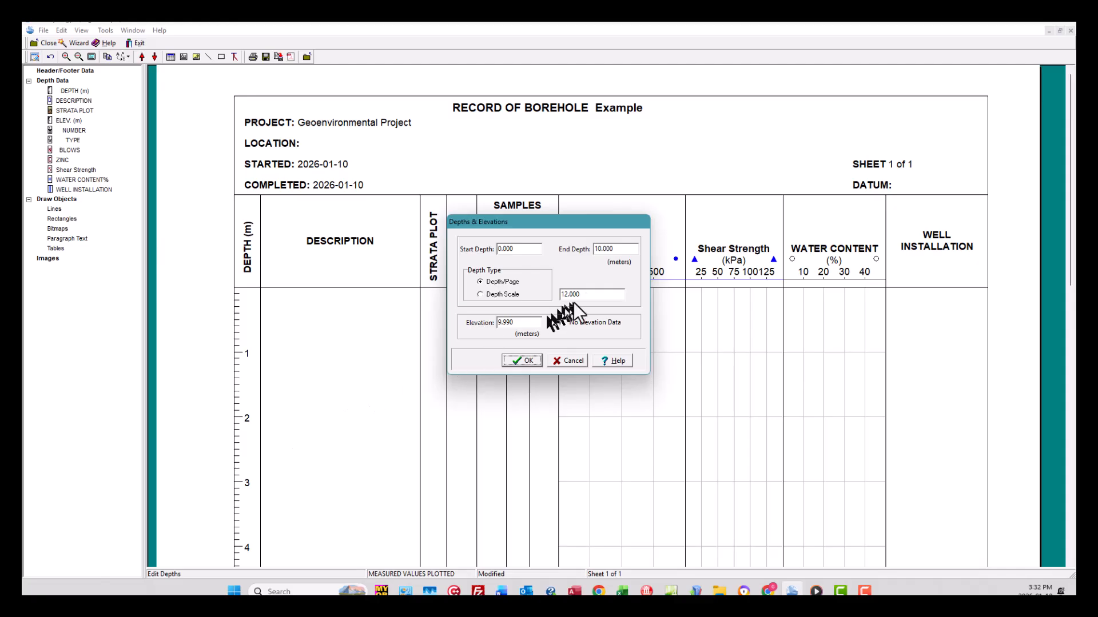
double_click(590, 294)
type("15")
left_click(526, 363)
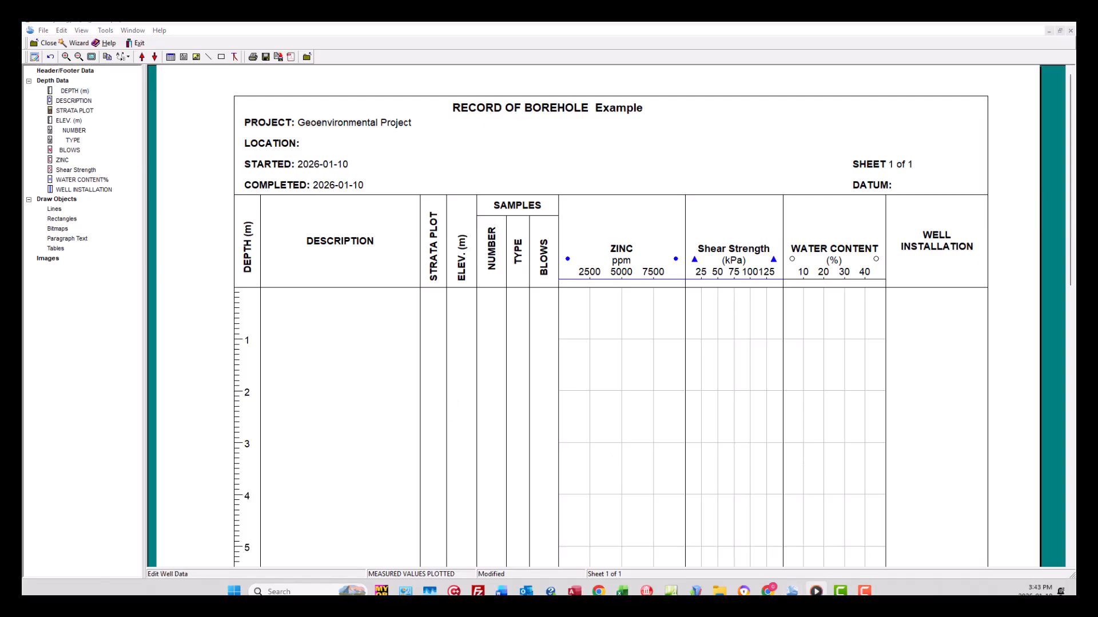
Define the first lithology layer with a bottom depth of 5 m and the CL macro, keeping its hatched USCS symbol.
left_click(341, 439)
left_click_drag(1075, 169, 564, 174)
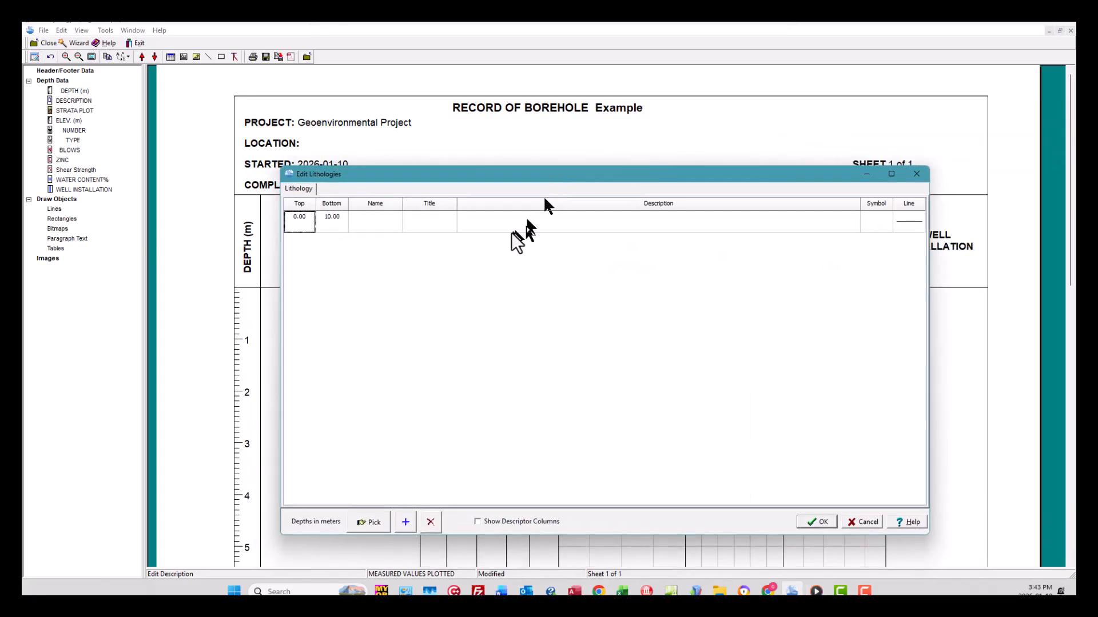
left_click(327, 228)
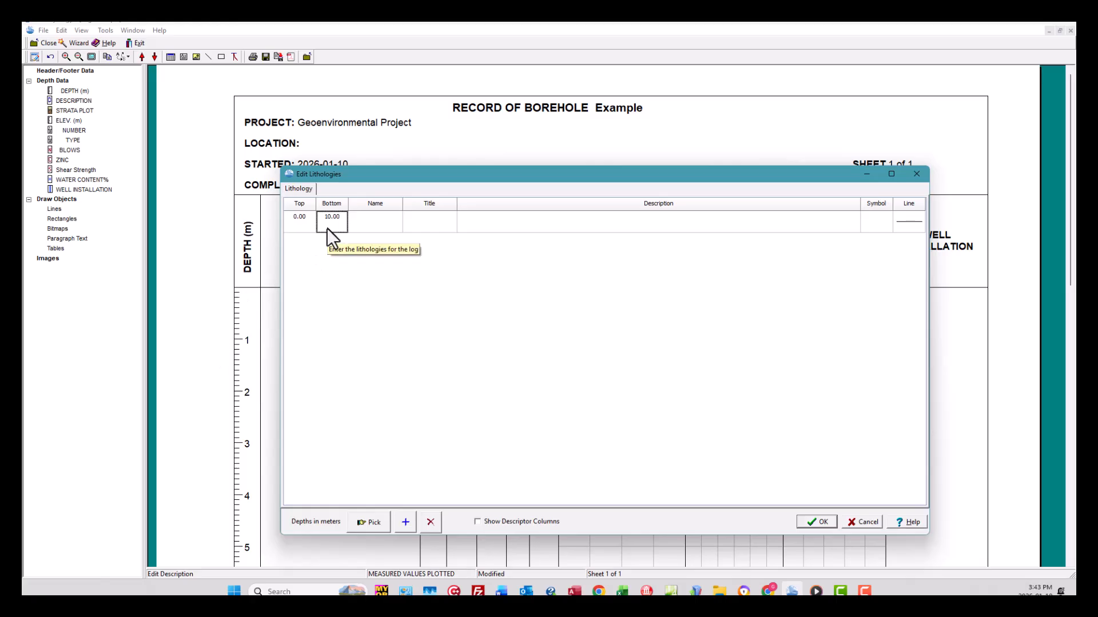
type("5")
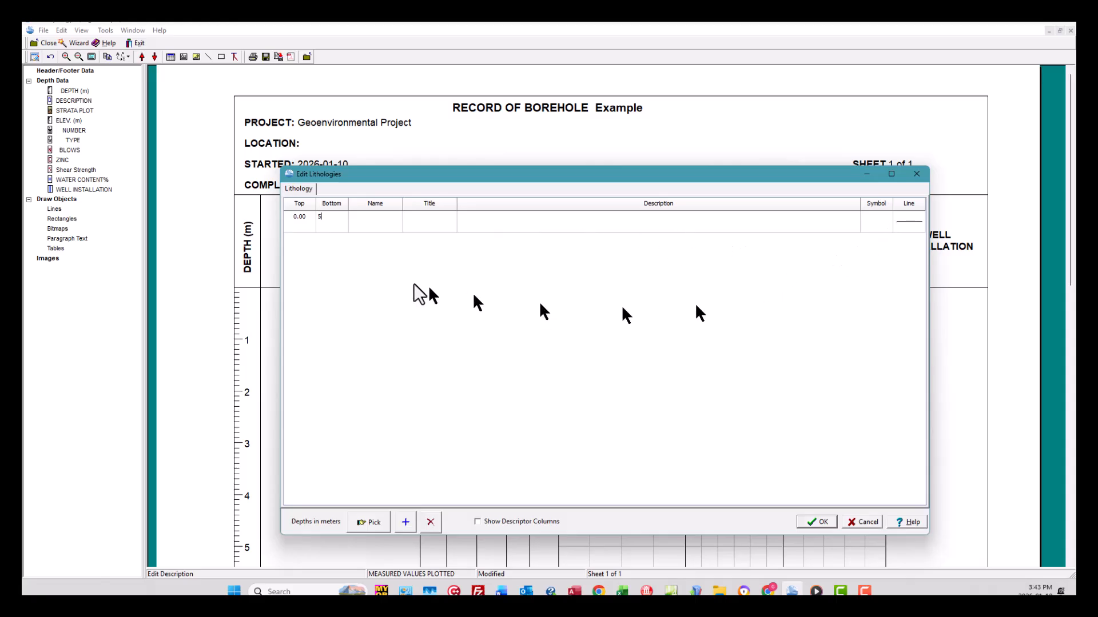
double_click(382, 229)
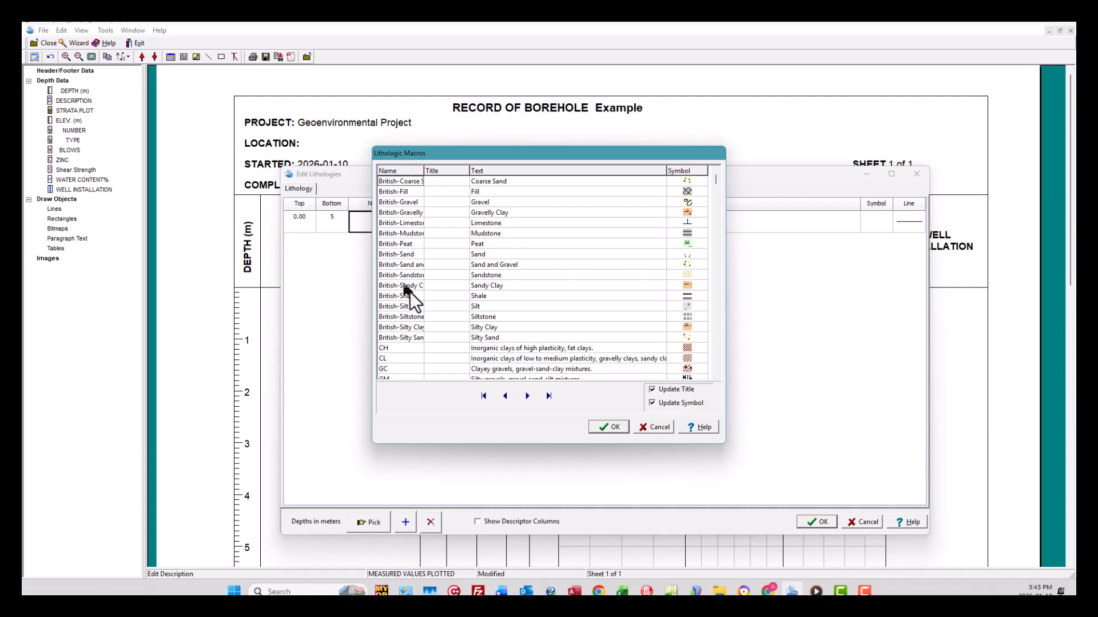
left_click(401, 363)
left_click(612, 427)
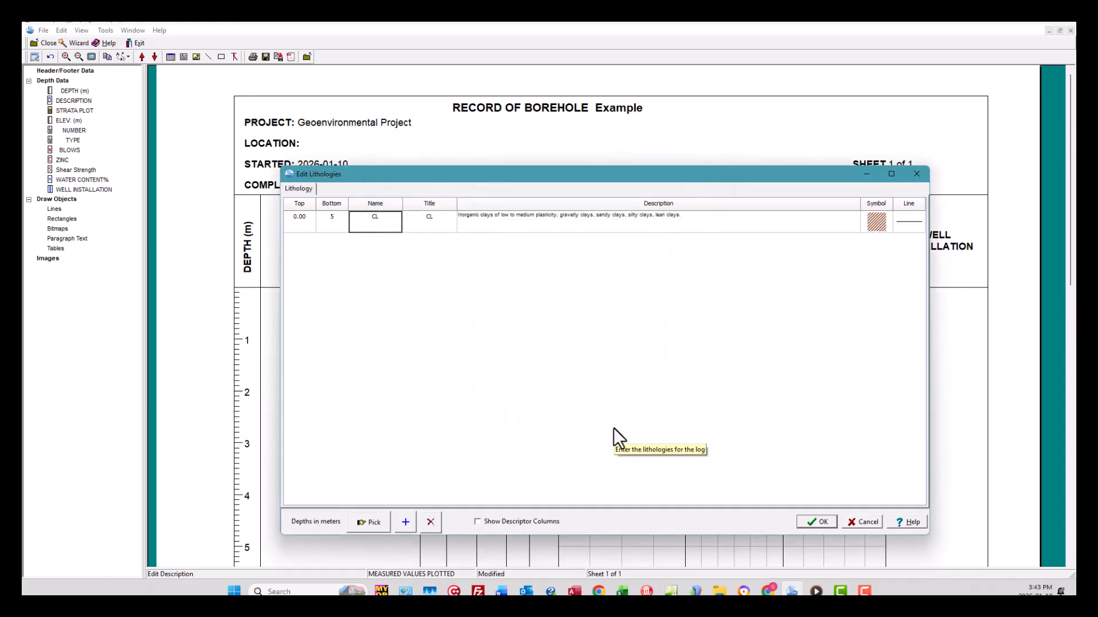
left_click(875, 224)
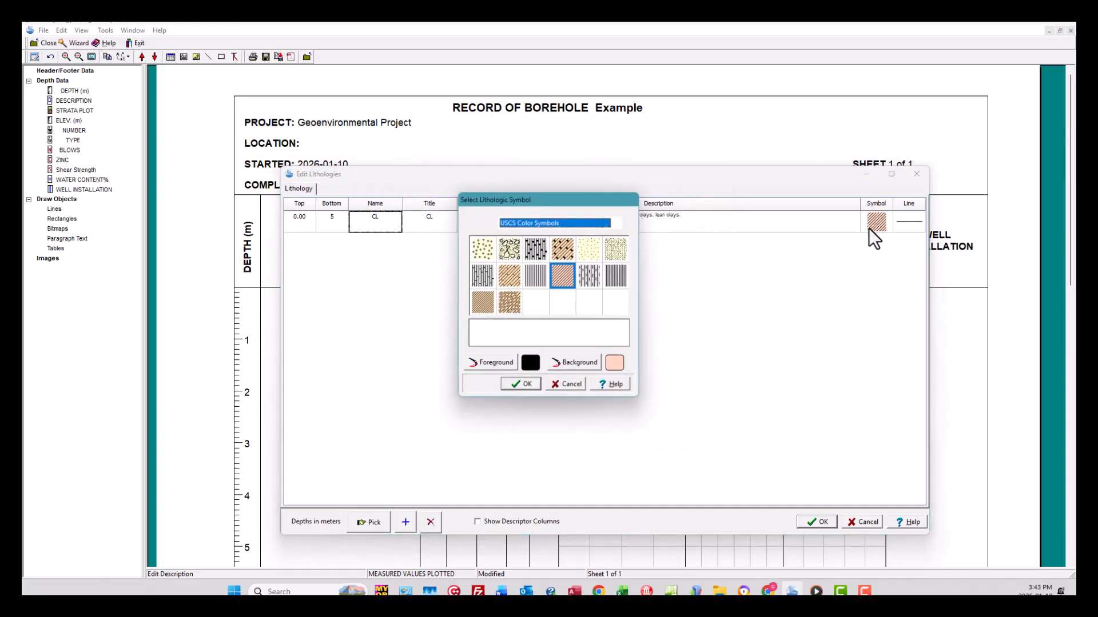
left_click(520, 388)
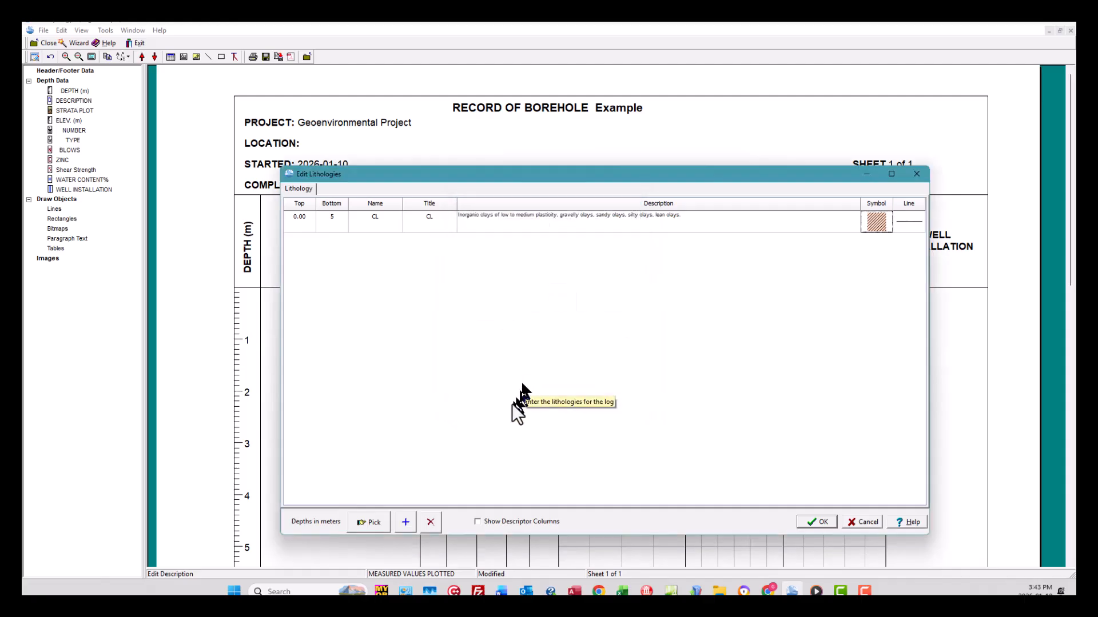
Add a second lithology layer from 5 to 10 m with the GC macro and save the lithologies to the log.
left_click(405, 523)
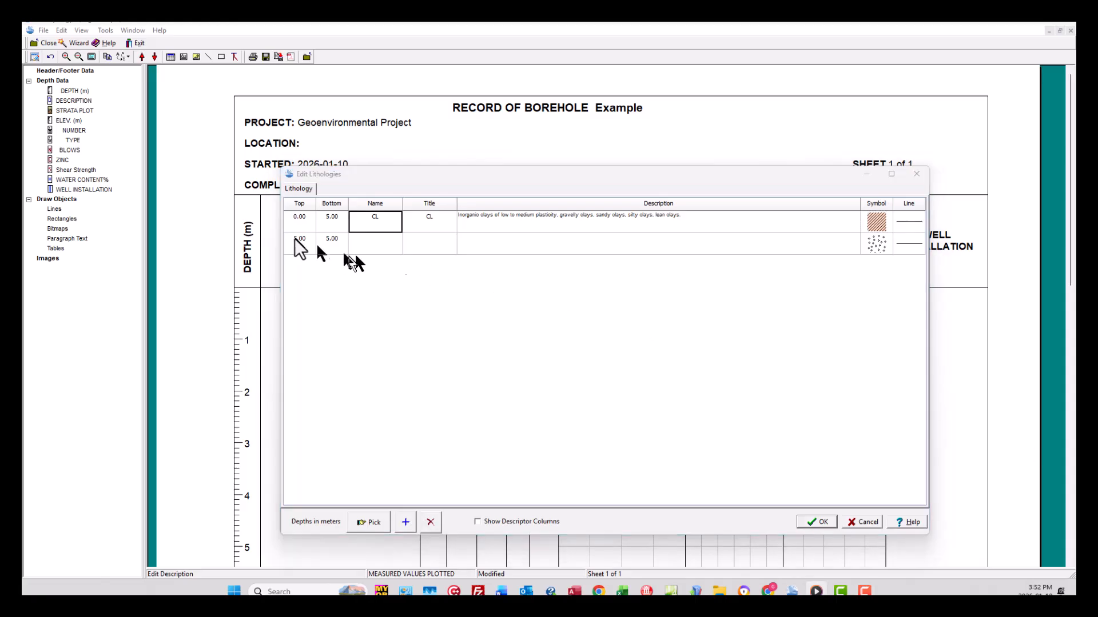
left_click(332, 241)
type("10")
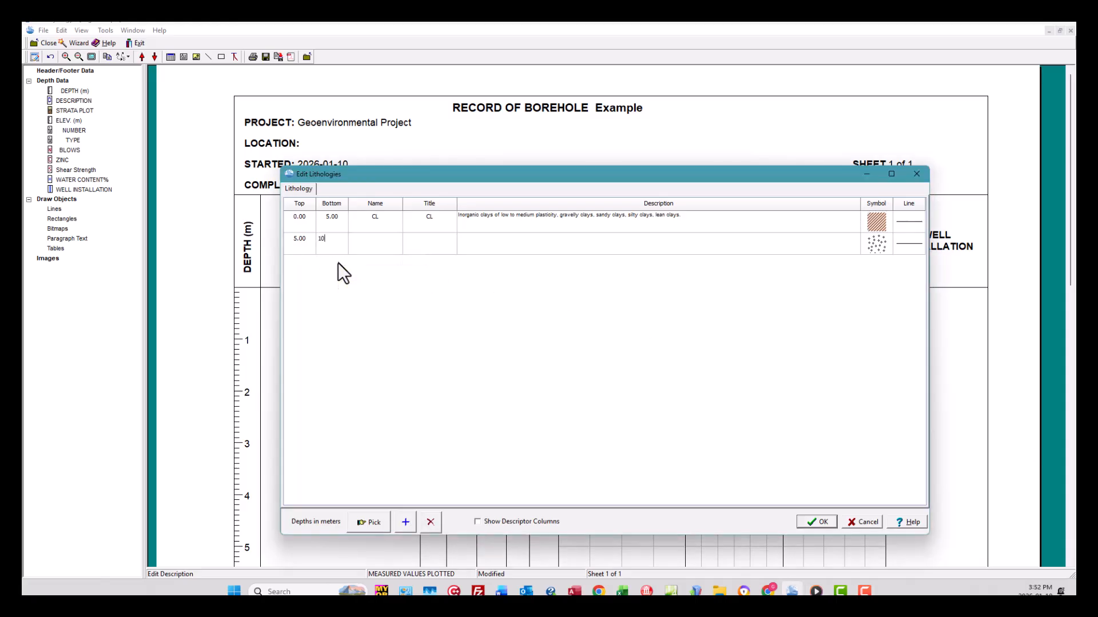
double_click(385, 245)
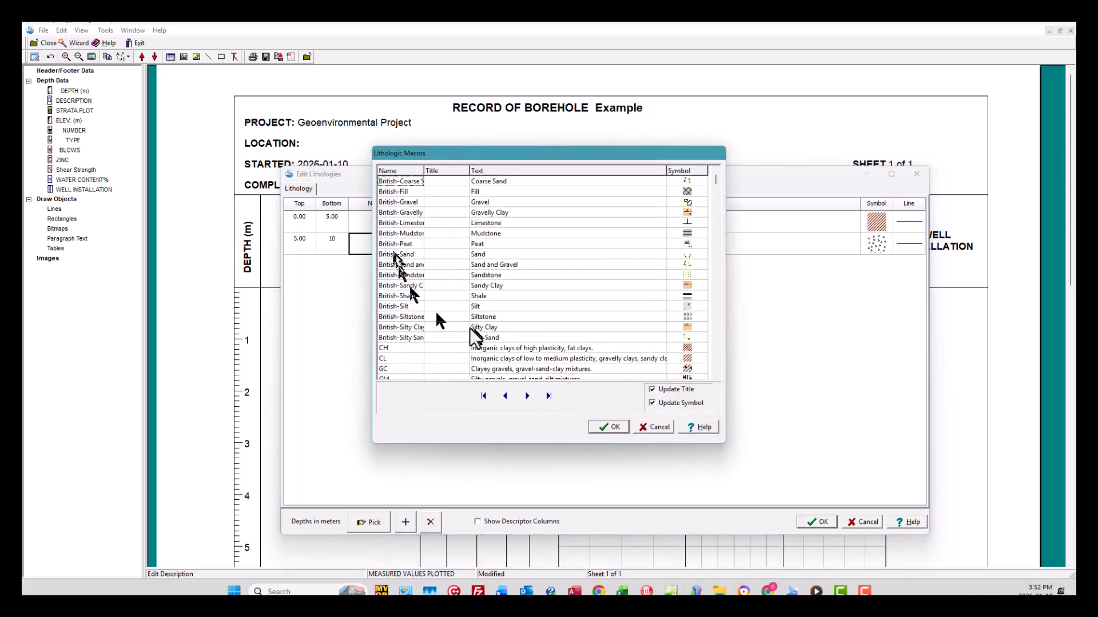
left_click(403, 371)
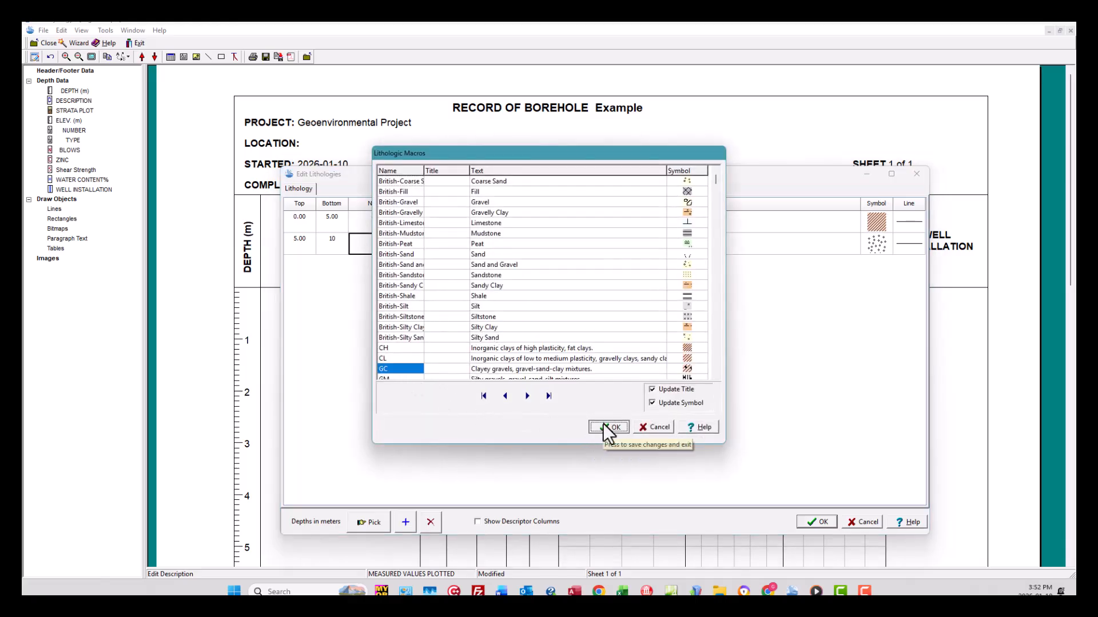
left_click(602, 425)
left_click(550, 250)
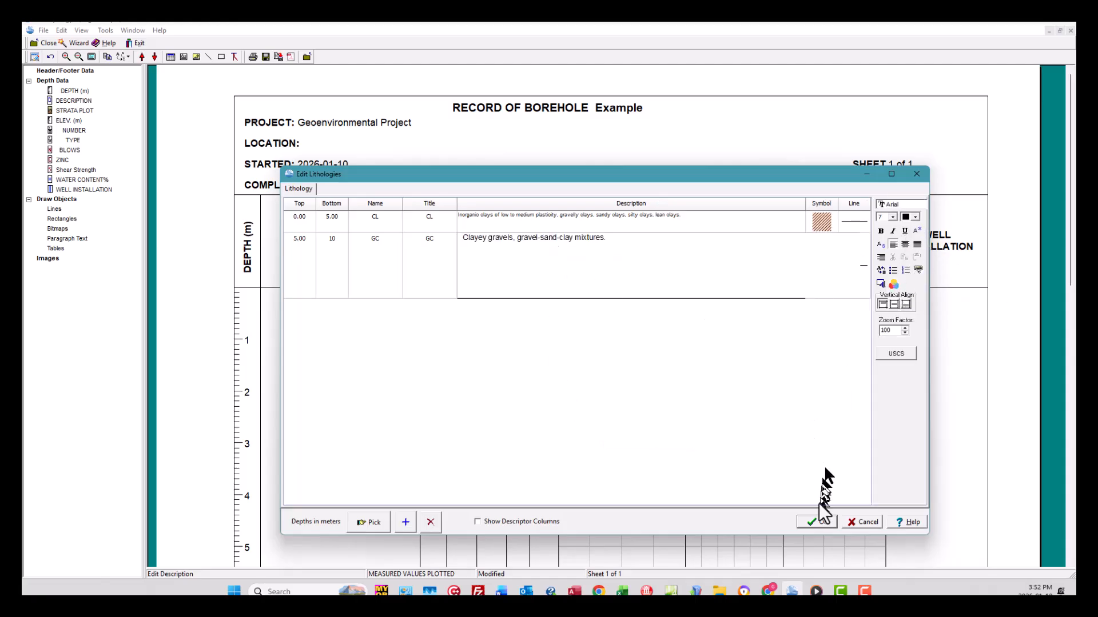
left_click(818, 523)
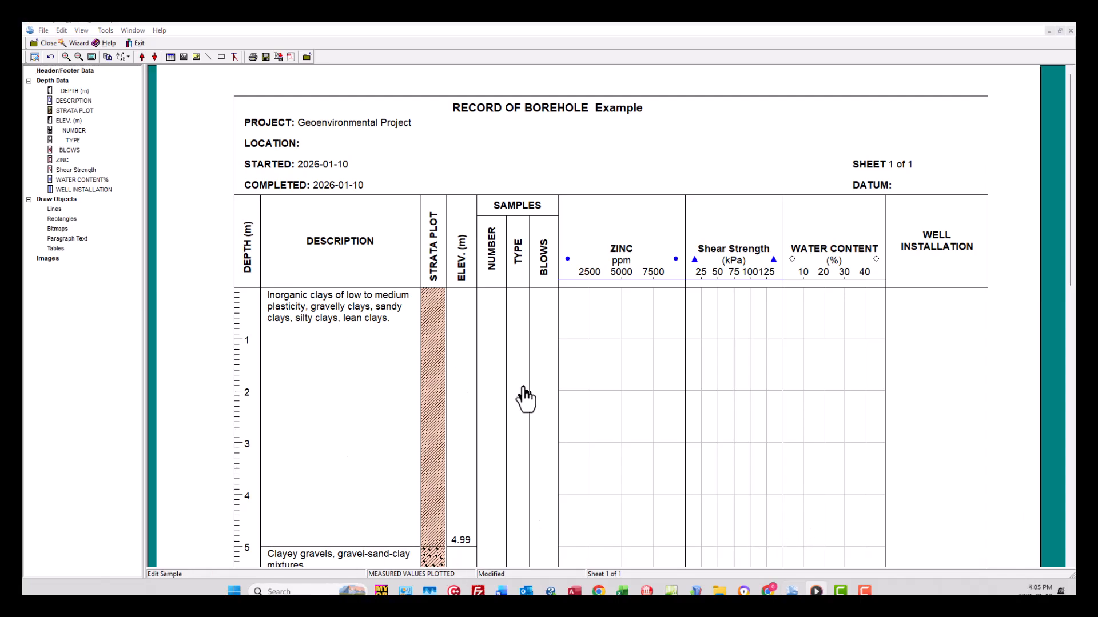
Open the log's sample data, view the full set of columns, and restrict the table to template columns again.
left_click(523, 397)
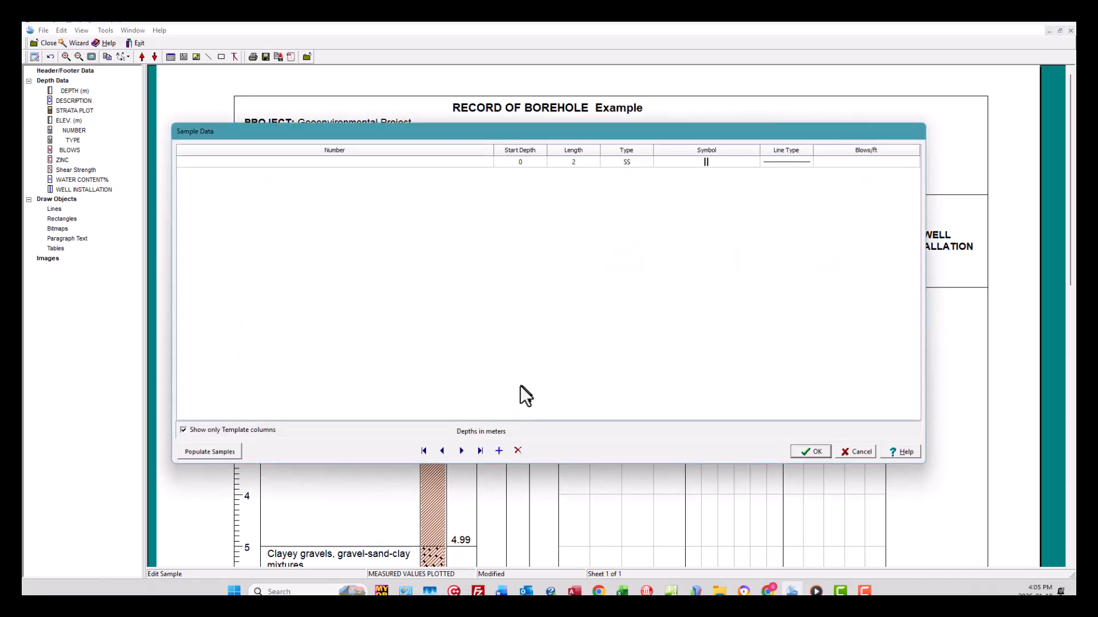
left_click(347, 161)
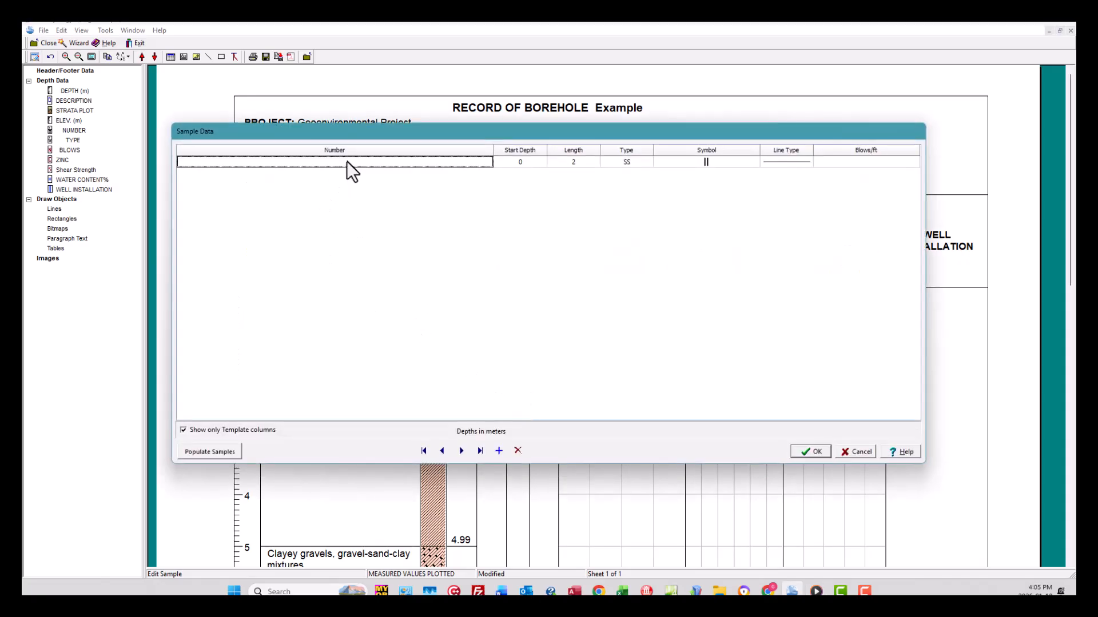
left_click(207, 432)
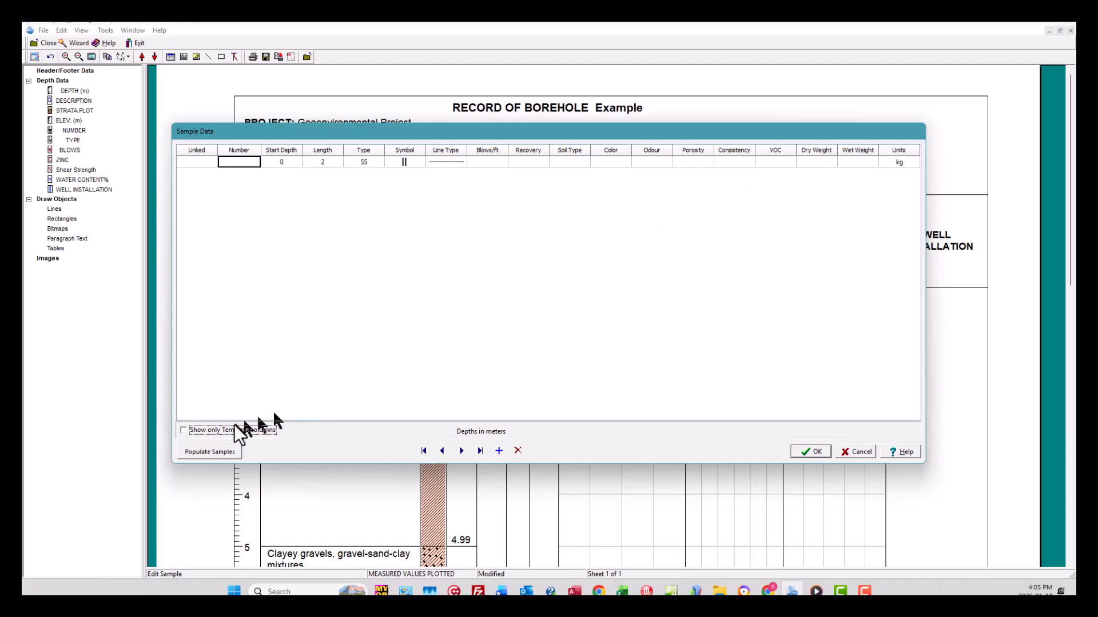
left_click(207, 431)
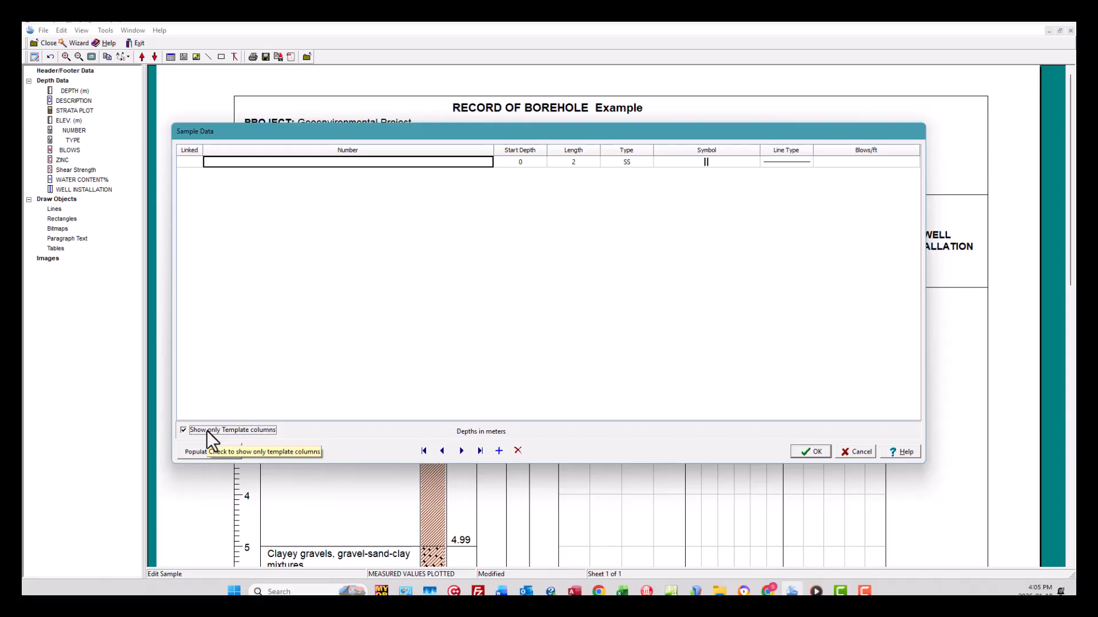
Number the first sample SS1, set its start depth to 1 m, and assign the double vertical bar symbol.
left_click(306, 162)
type("SS1")
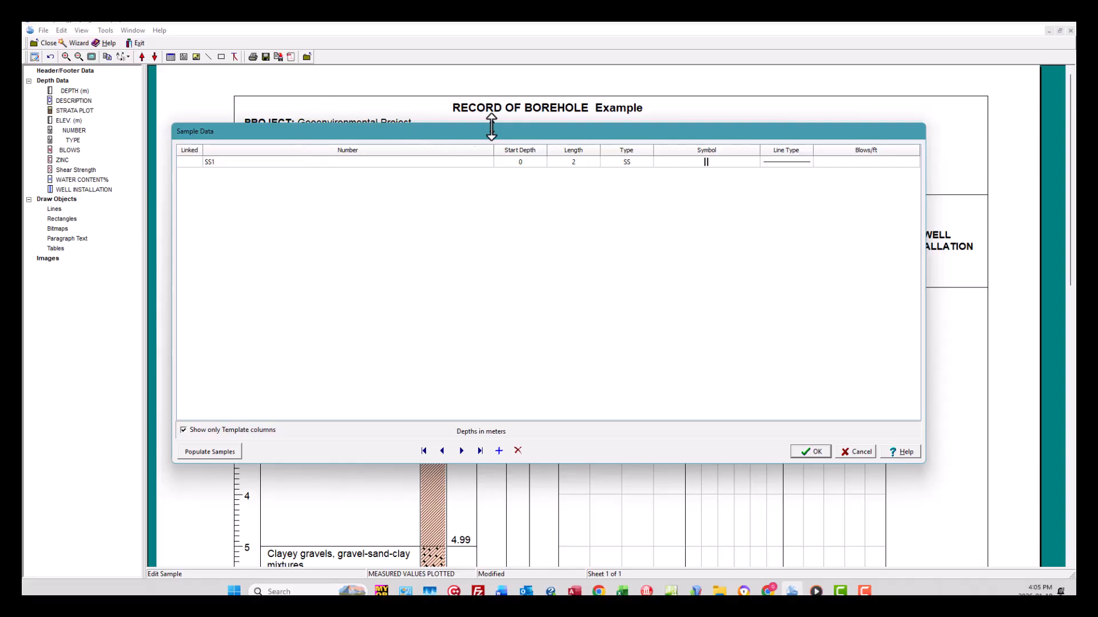
left_click(538, 162)
type("1")
left_click(679, 160)
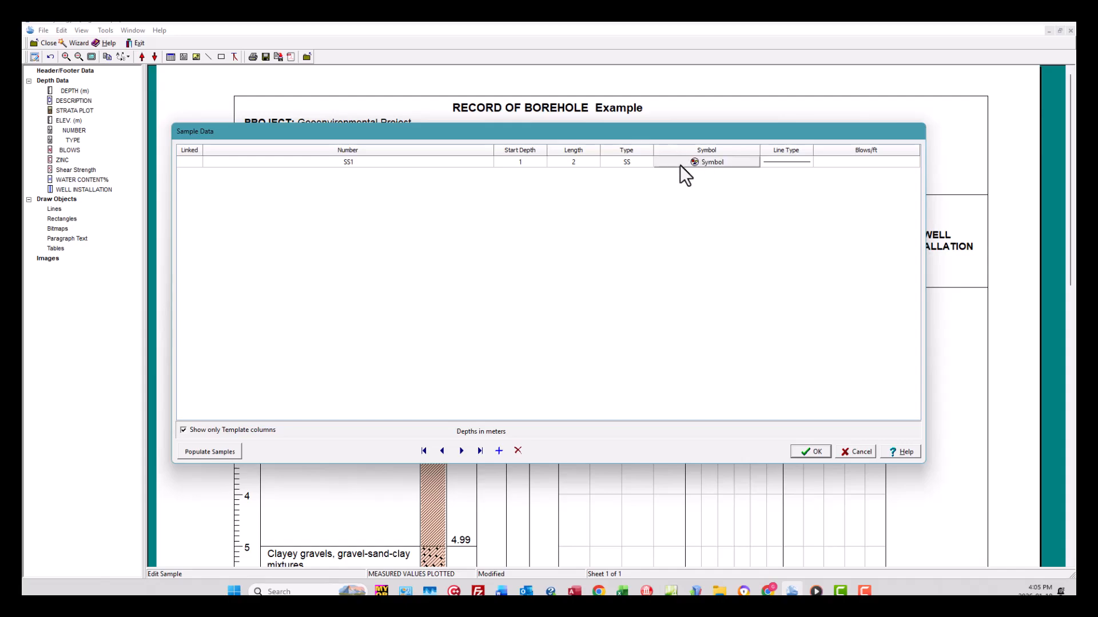
left_click(680, 163)
left_click(531, 243)
left_click(521, 384)
Add a second sample row below SS1 and number it SS2.
left_click(501, 452)
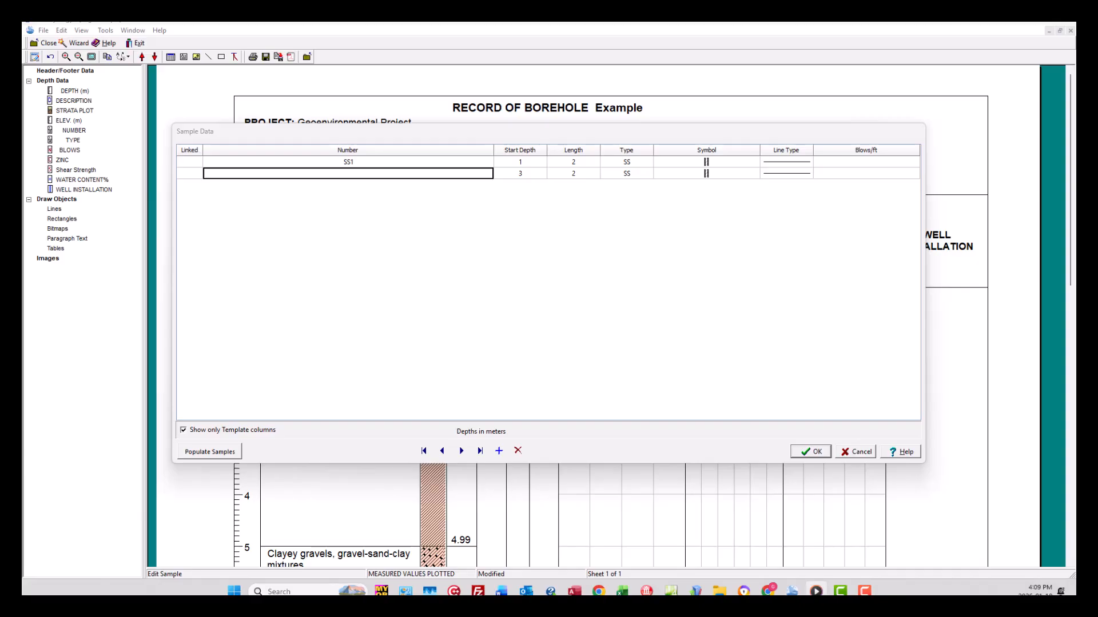
left_click(352, 176)
left_click(352, 175)
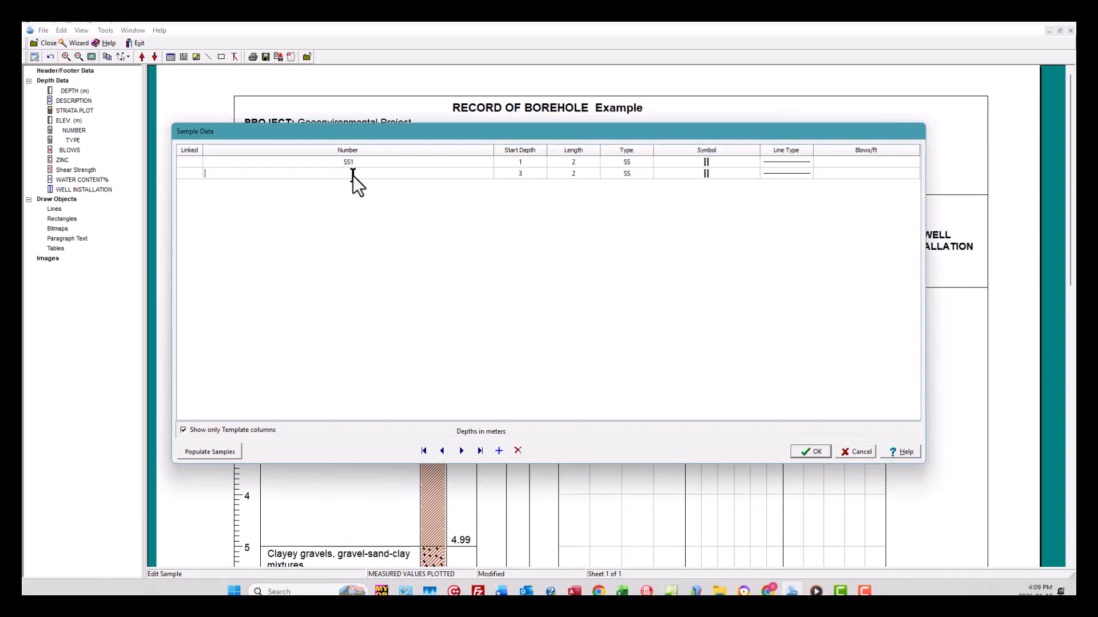
type("SS2")
key("Return")
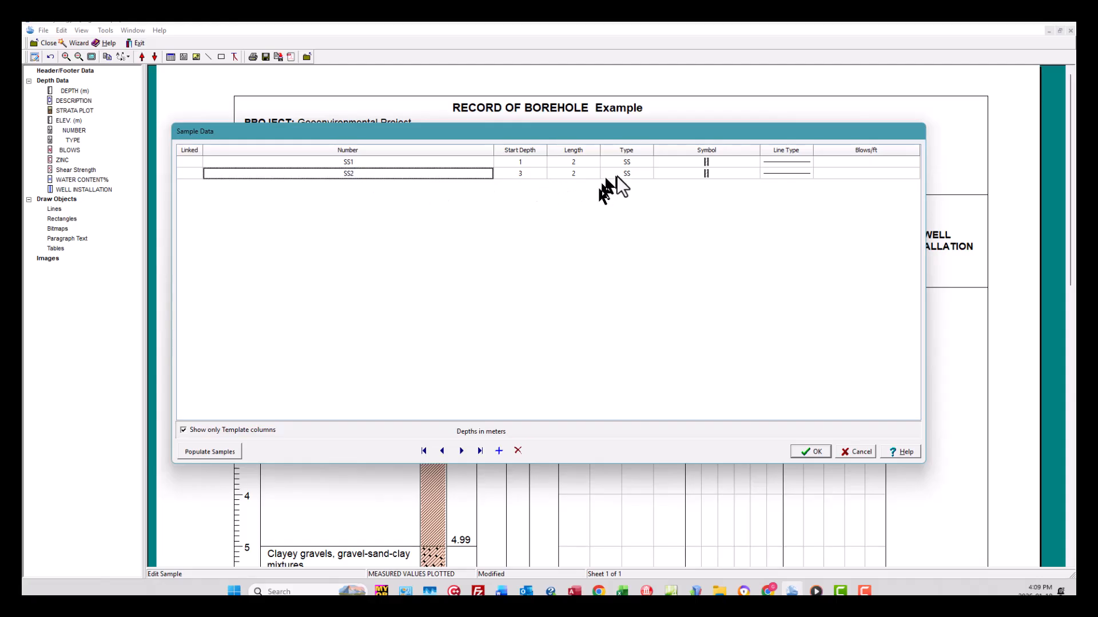
Save the sample data and fill the well installation from the well macro Single 10 ft Deep, Screen 5 - 10 ft.
left_click(811, 452)
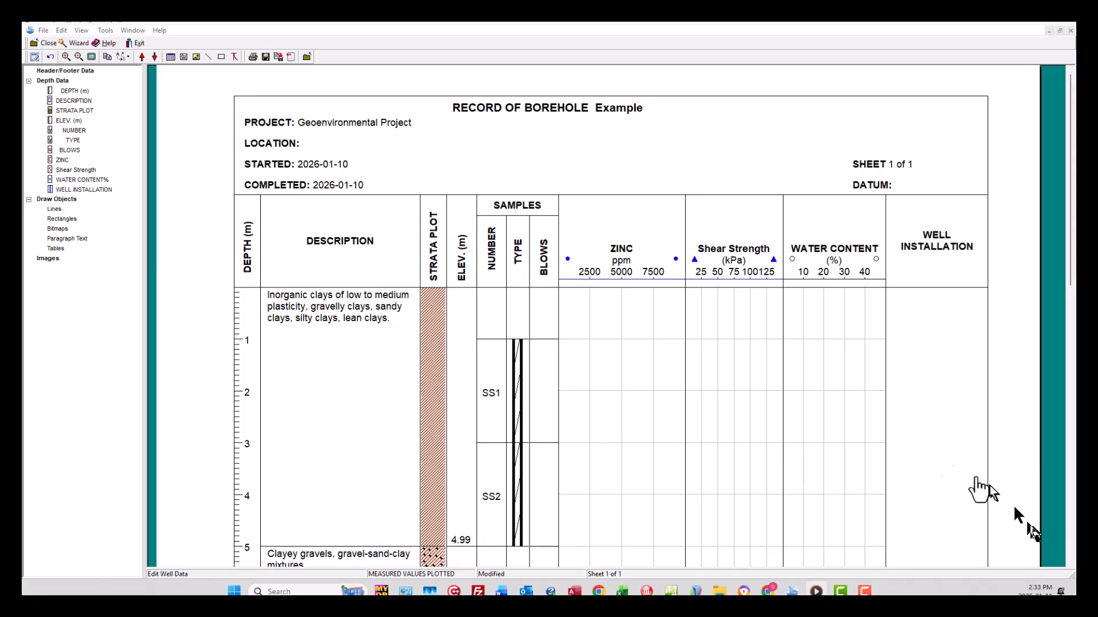
double_click(924, 426)
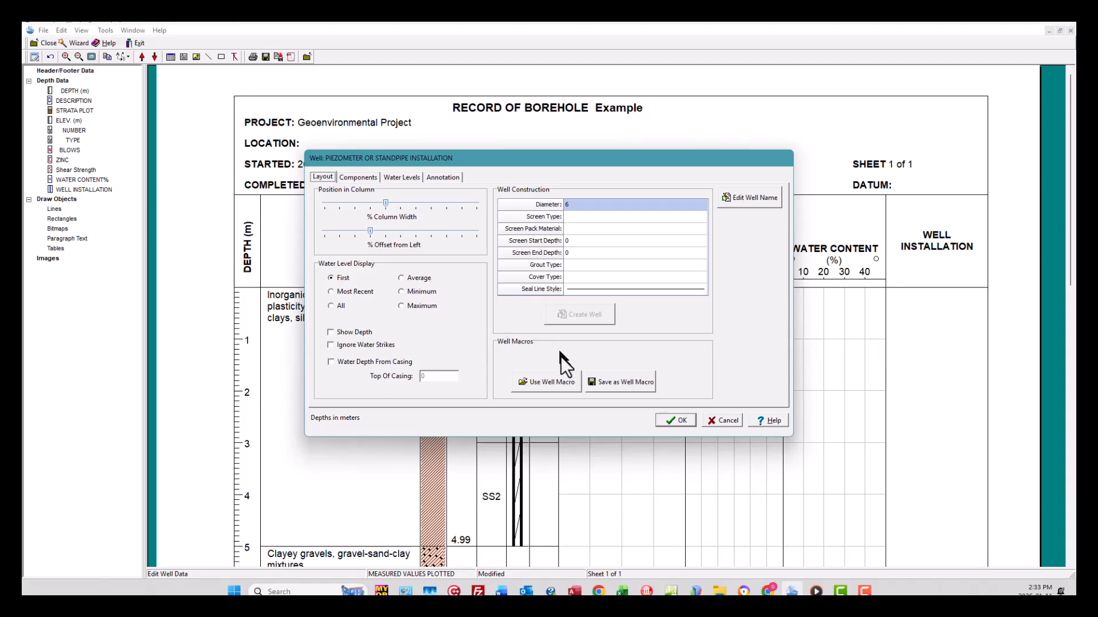
left_click(561, 382)
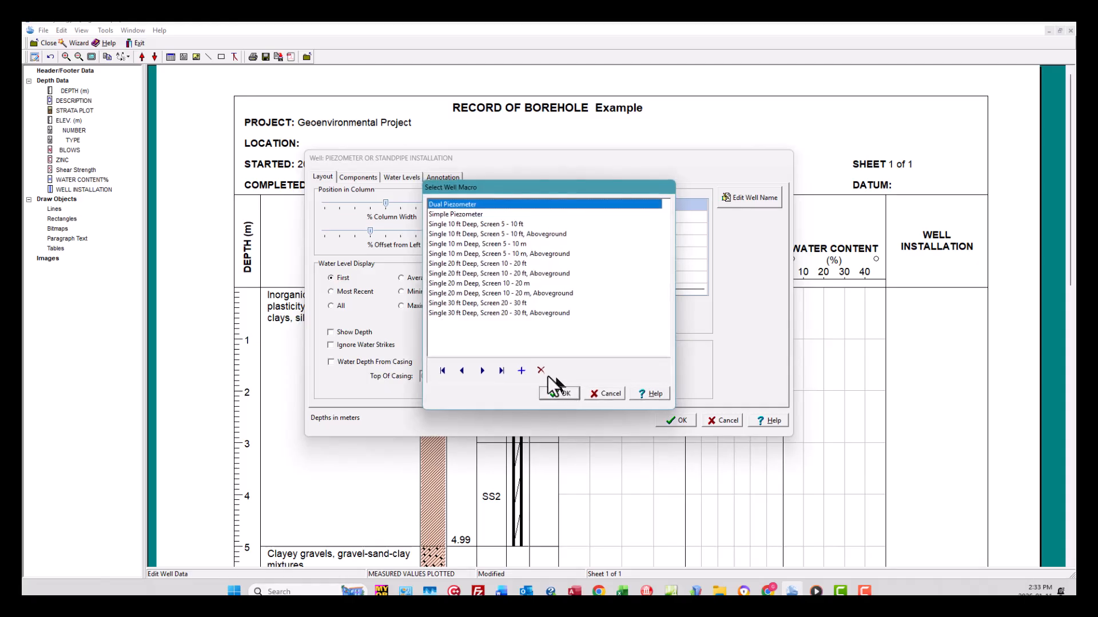
left_click(493, 224)
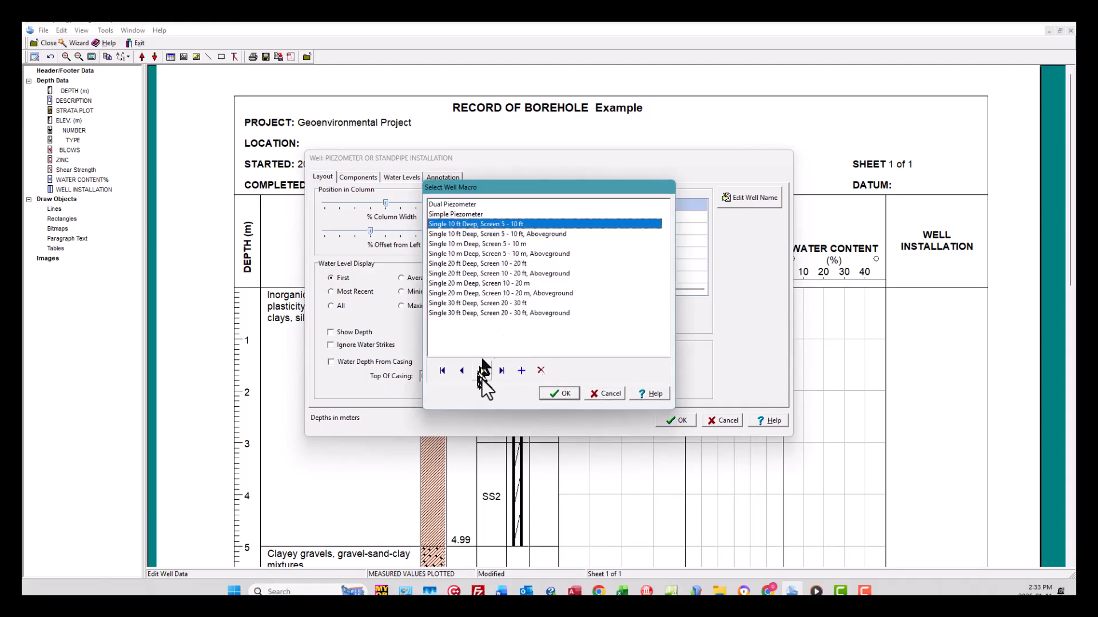
left_click(558, 393)
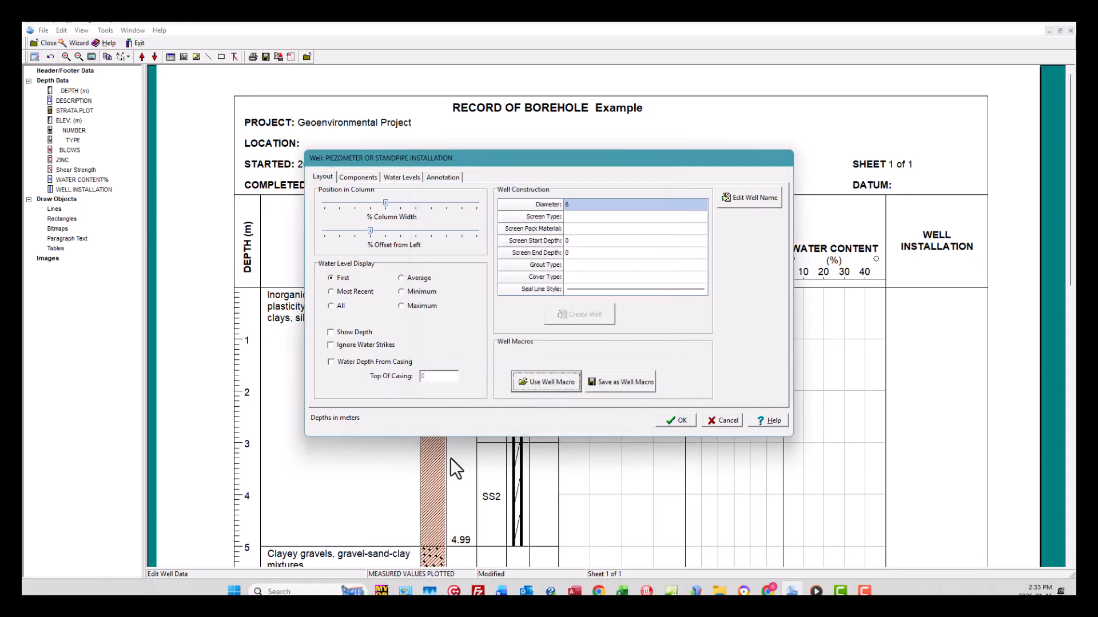
Check the well's components and annotations, set the water level depth to 8 m, and save the well to the log.
left_click(358, 177)
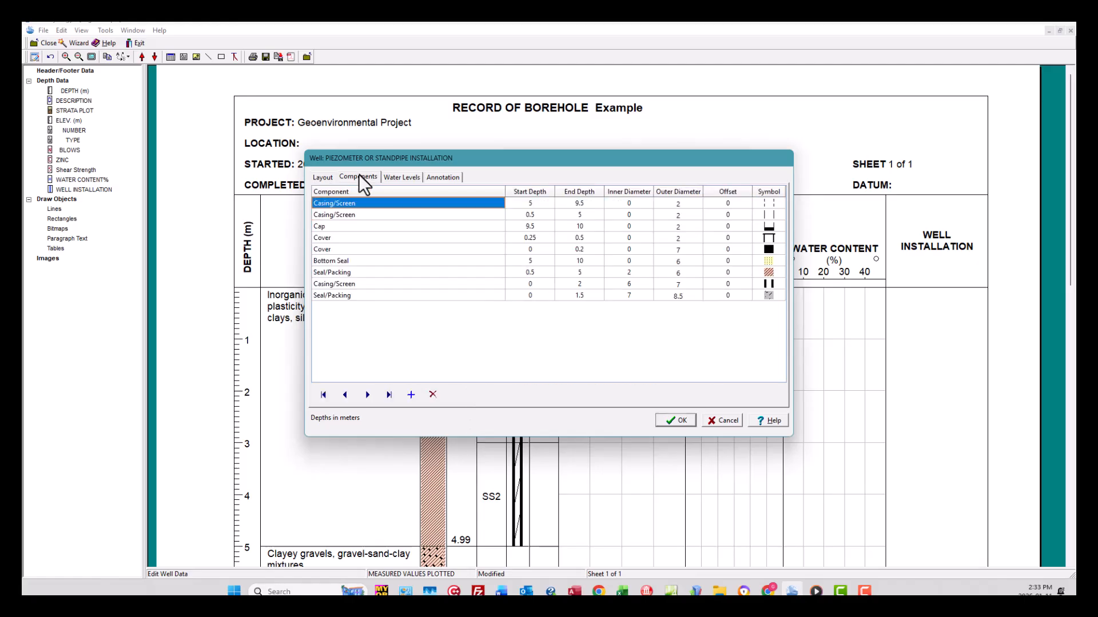
left_click(410, 176)
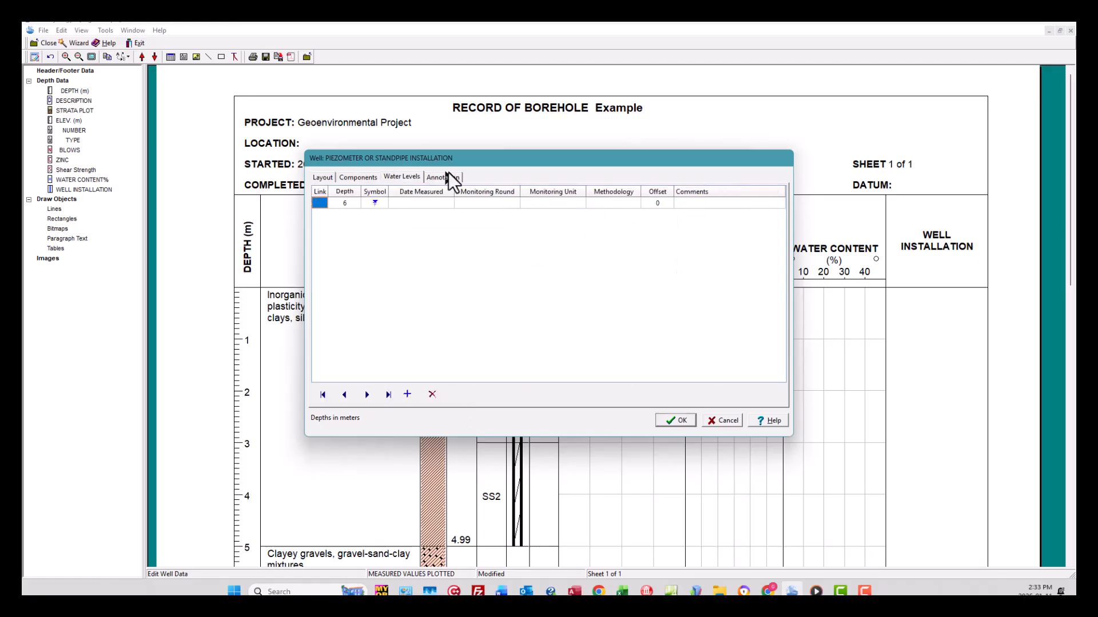
left_click(448, 176)
left_click(405, 179)
type("8")
left_click(321, 176)
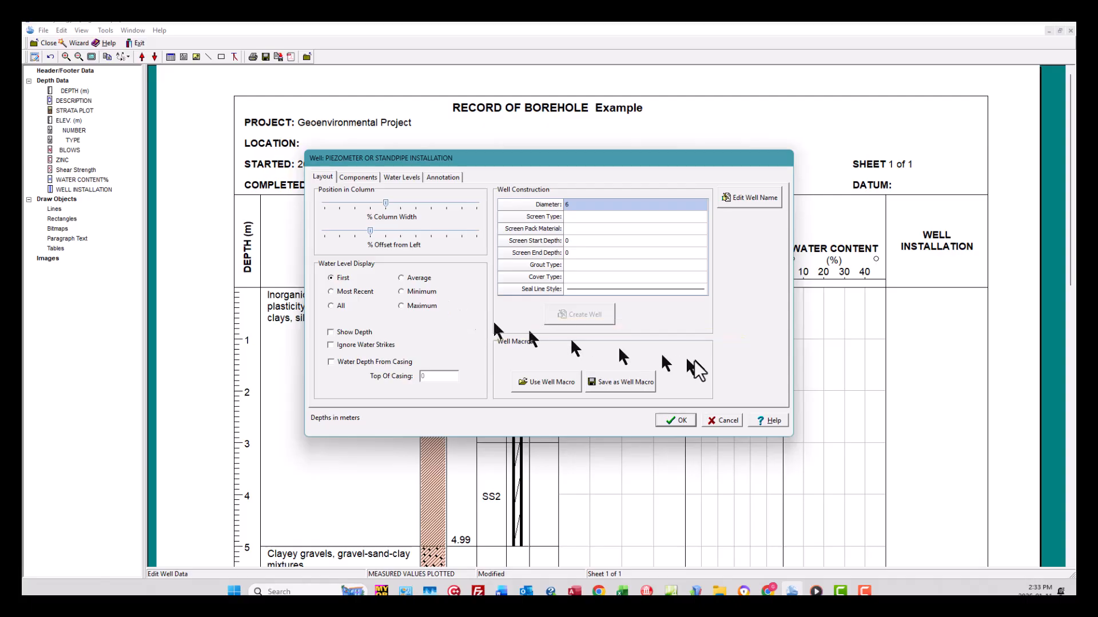
left_click(677, 424)
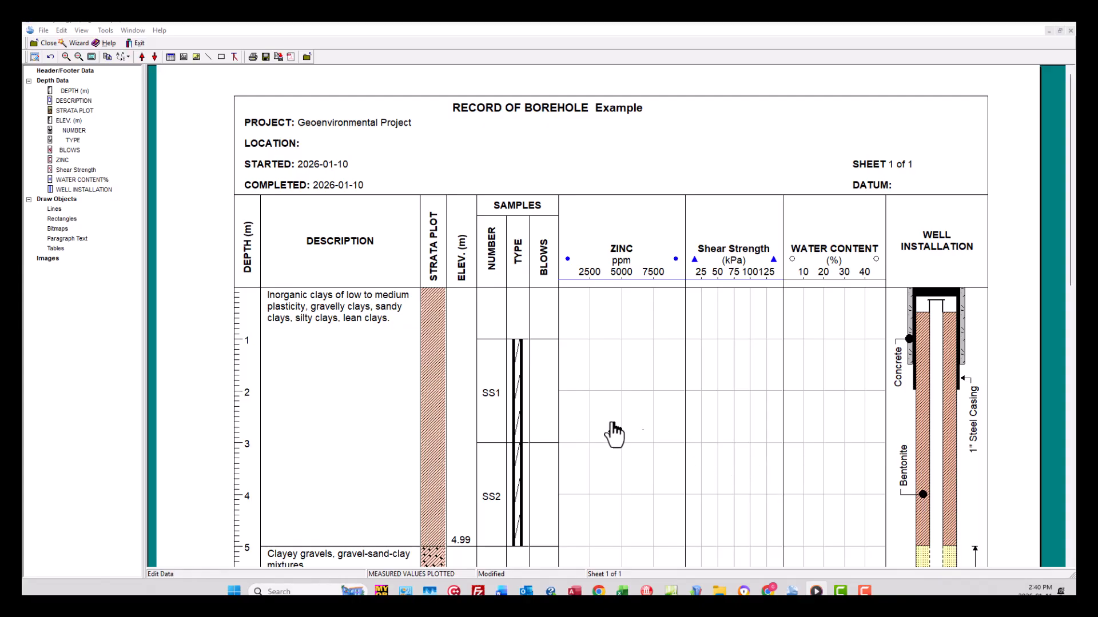
Open the log's shear strength data and enter a value of 23 at 1 m depth.
left_click(729, 433)
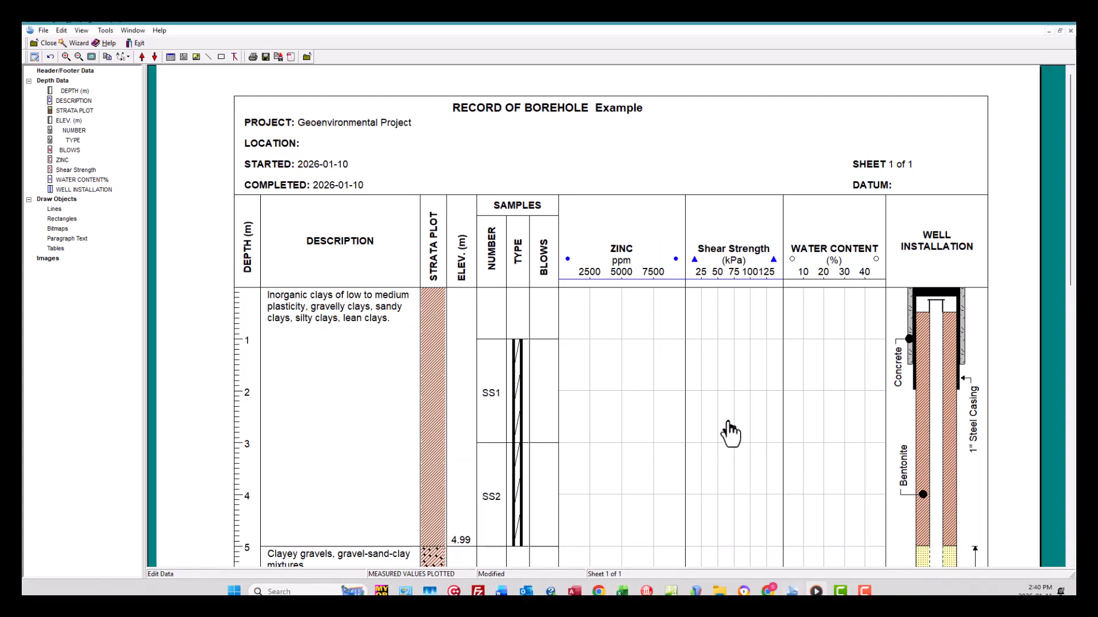
left_click(389, 205)
type("1")
left_click(551, 206)
type("23")
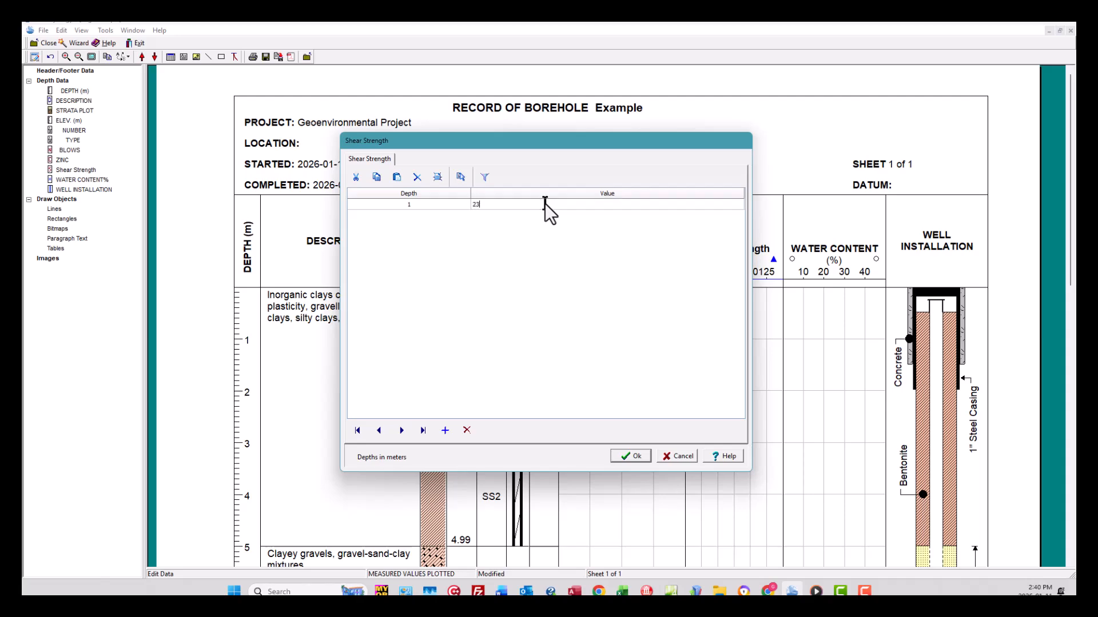
key("Tab")
Add a second shear strength value of 44 at 2 m depth and save the data to the log.
left_click(415, 220)
type("2")
left_click(584, 218)
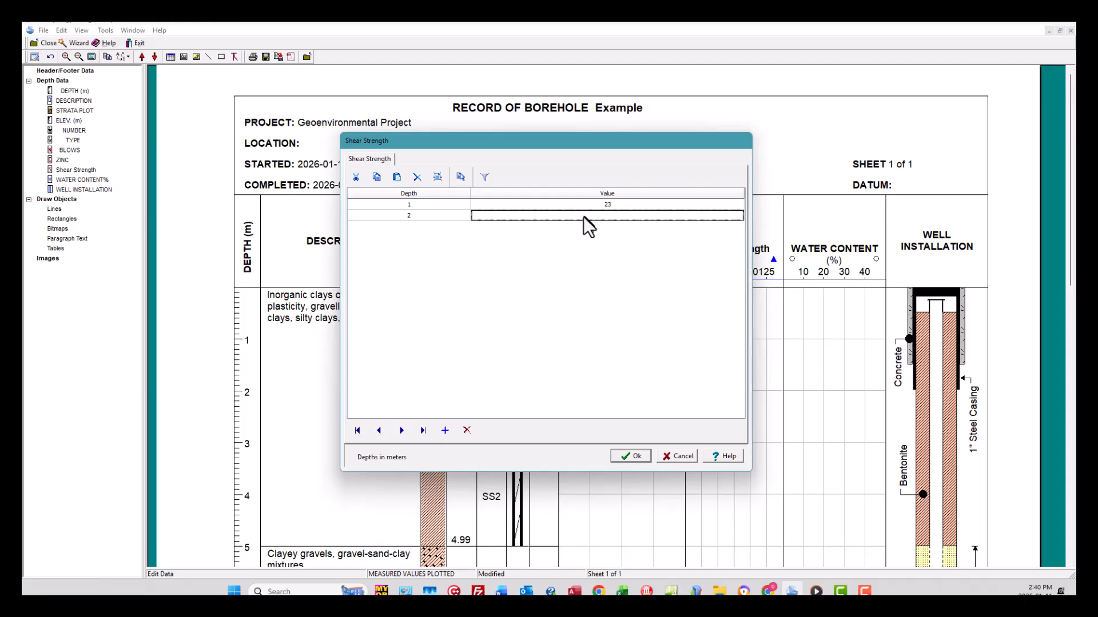
type("44")
left_click(483, 263)
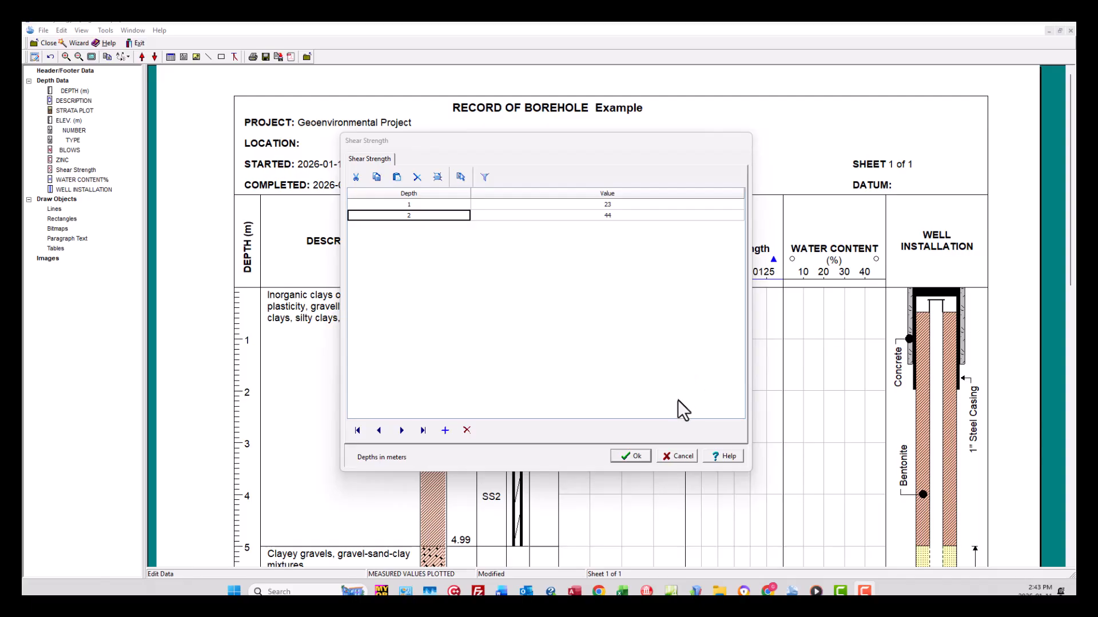
left_click(626, 461)
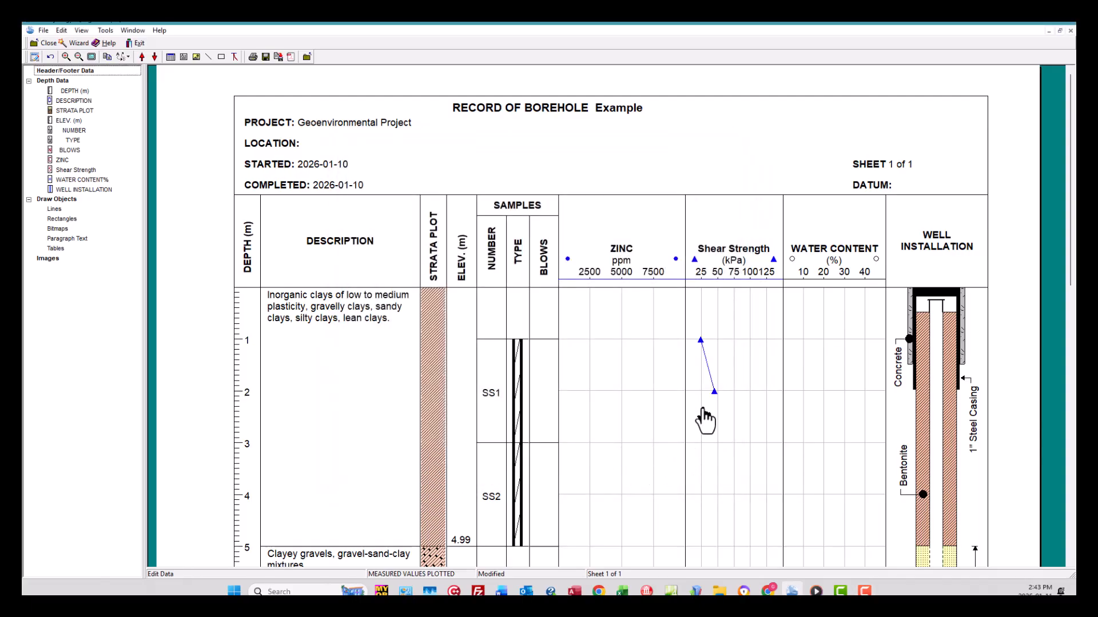
Open the log's water content data and enter a water content of 23 at 1 m depth.
left_click(897, 477)
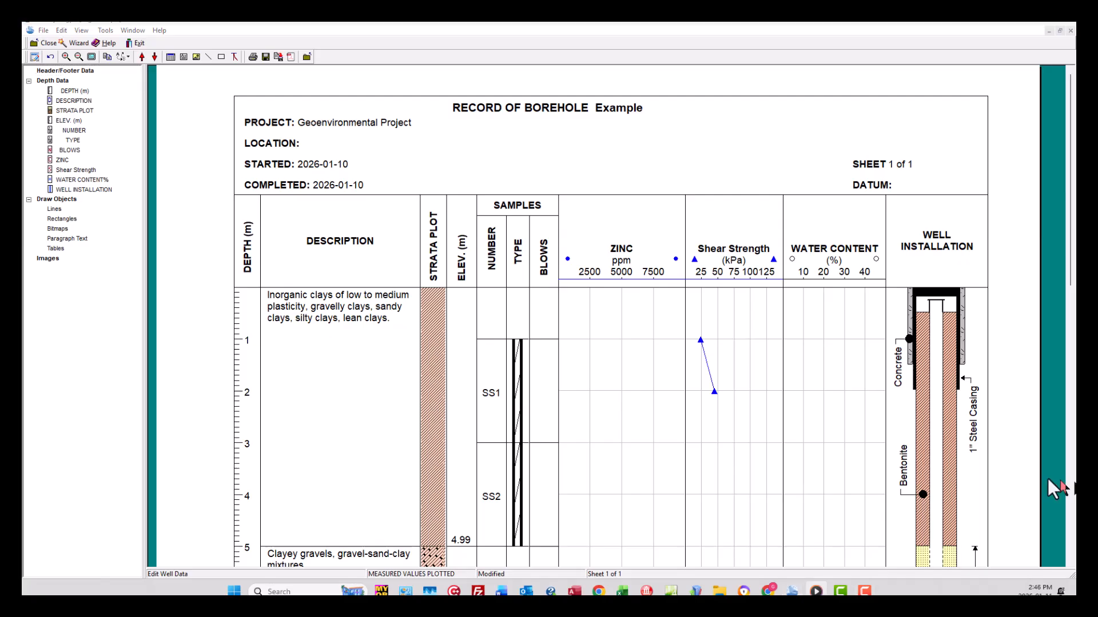
left_click(856, 395)
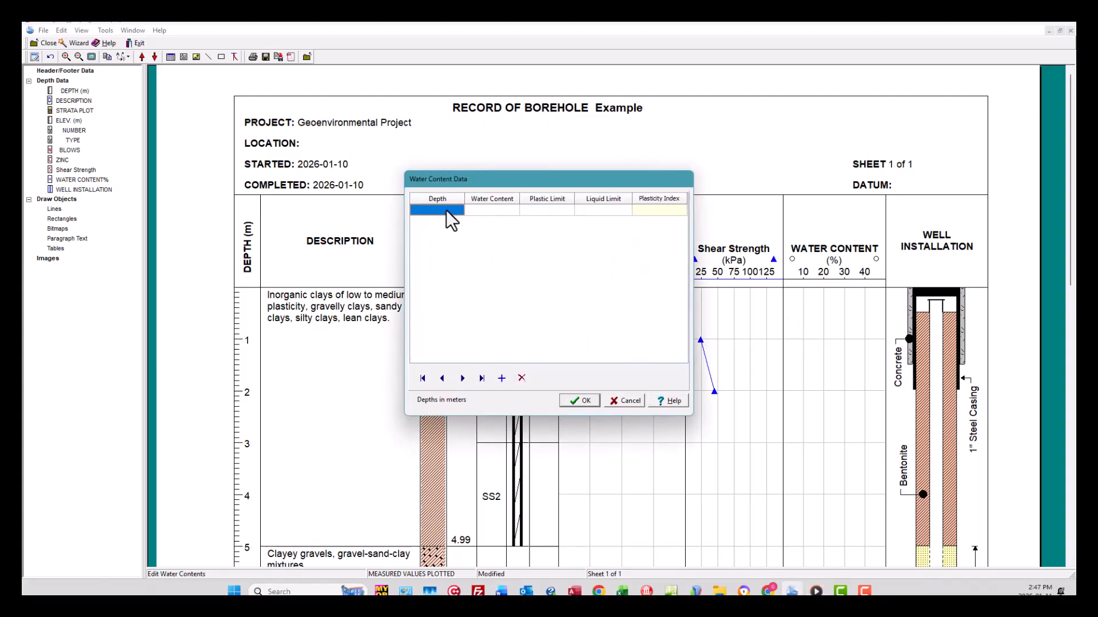
type("1")
left_click(510, 211)
type("23")
Set the 1 m entry's plastic limit to about 13 and its liquid limit to 32, and save the water content data.
left_click(551, 204)
type("1")
type("32")
key("Tab")
type("32")
key("Tab")
left_click(583, 402)
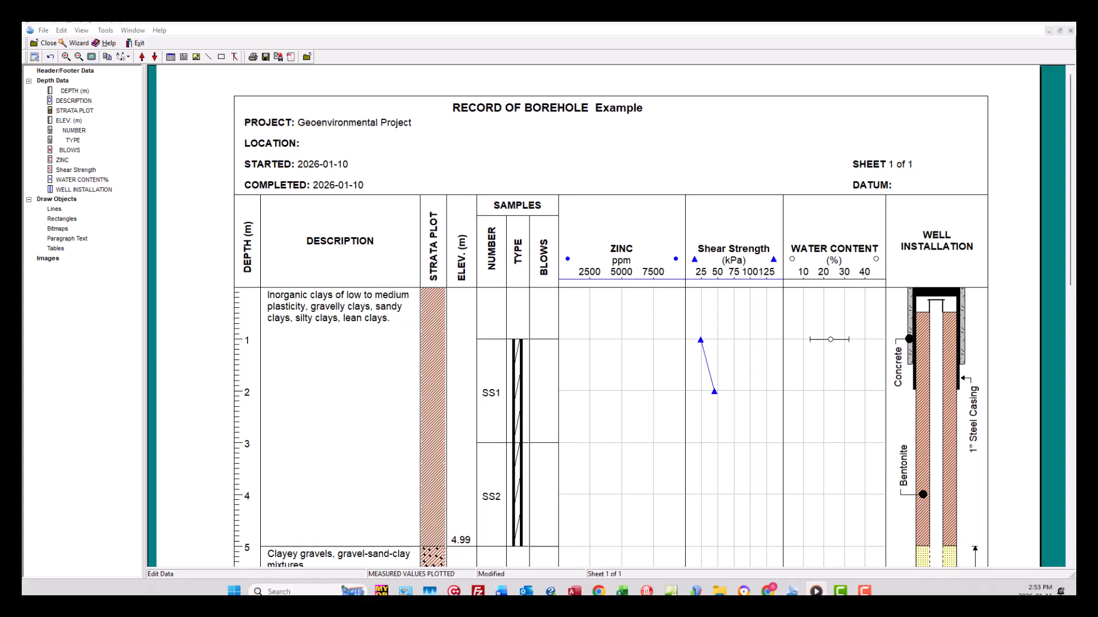
Open Quick Data Entry, examine each of the log's data pages from general data through water content, and return to the log.
left_click(61, 30)
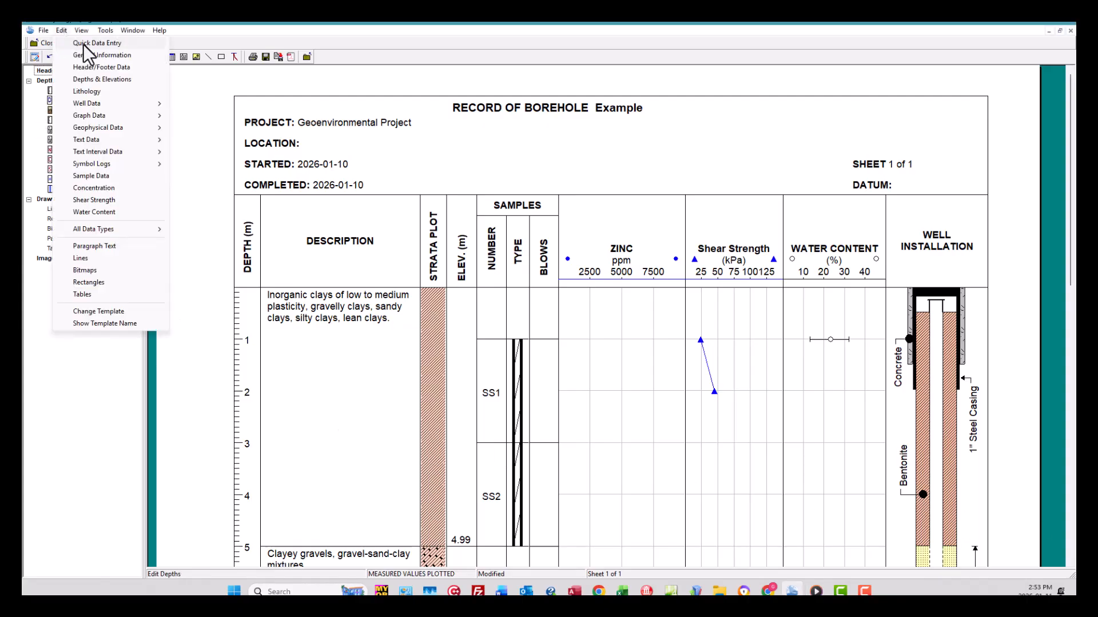
left_click(84, 44)
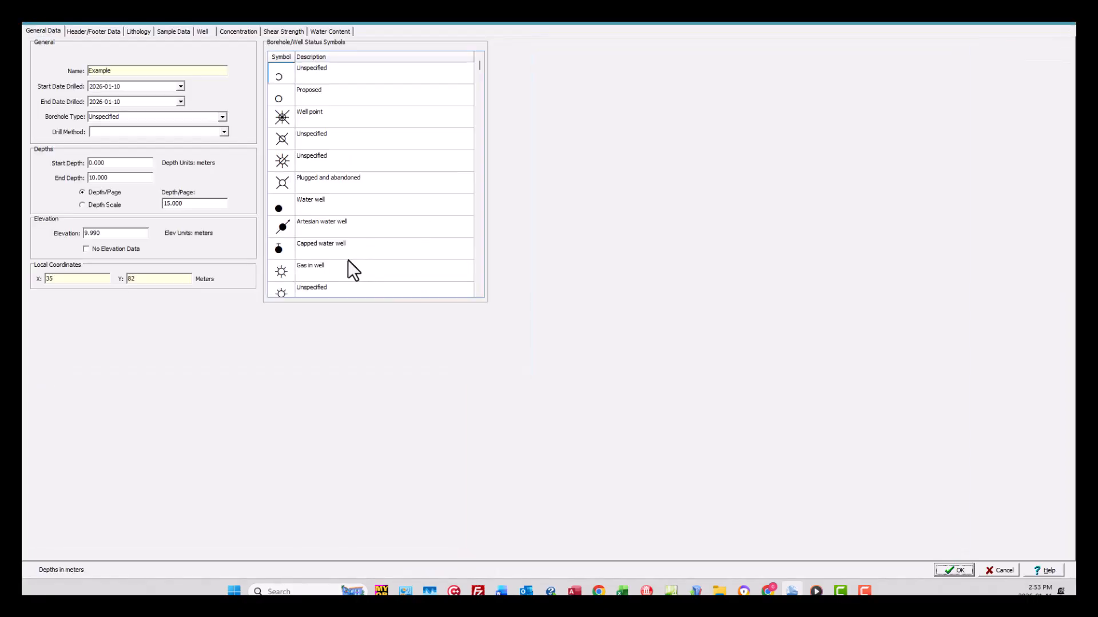
left_click(56, 32)
left_click(101, 32)
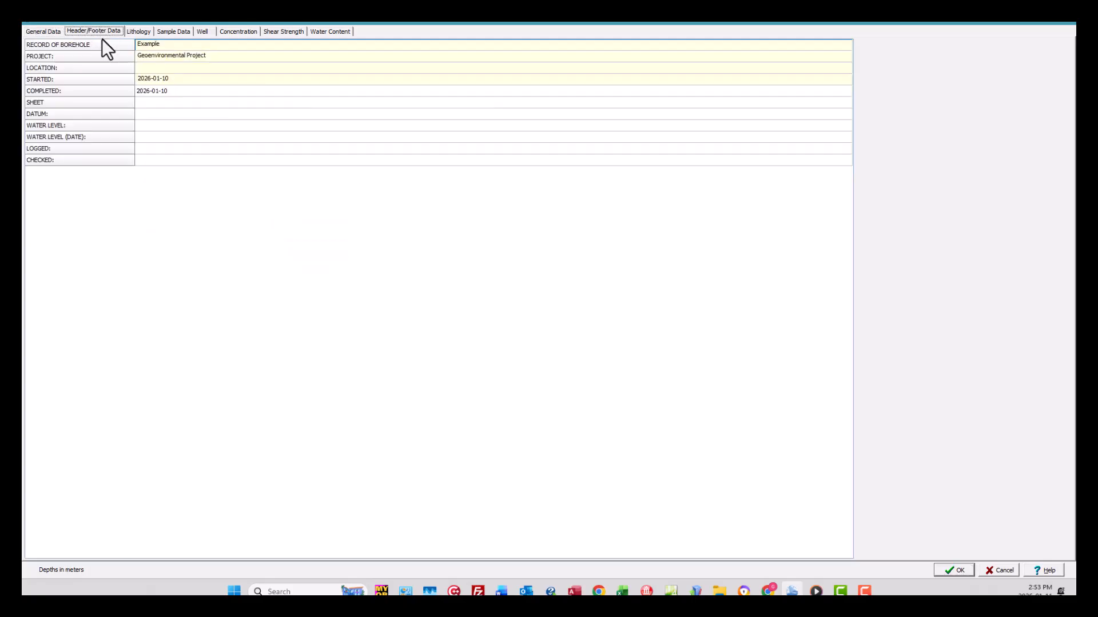
left_click(141, 33)
left_click(170, 36)
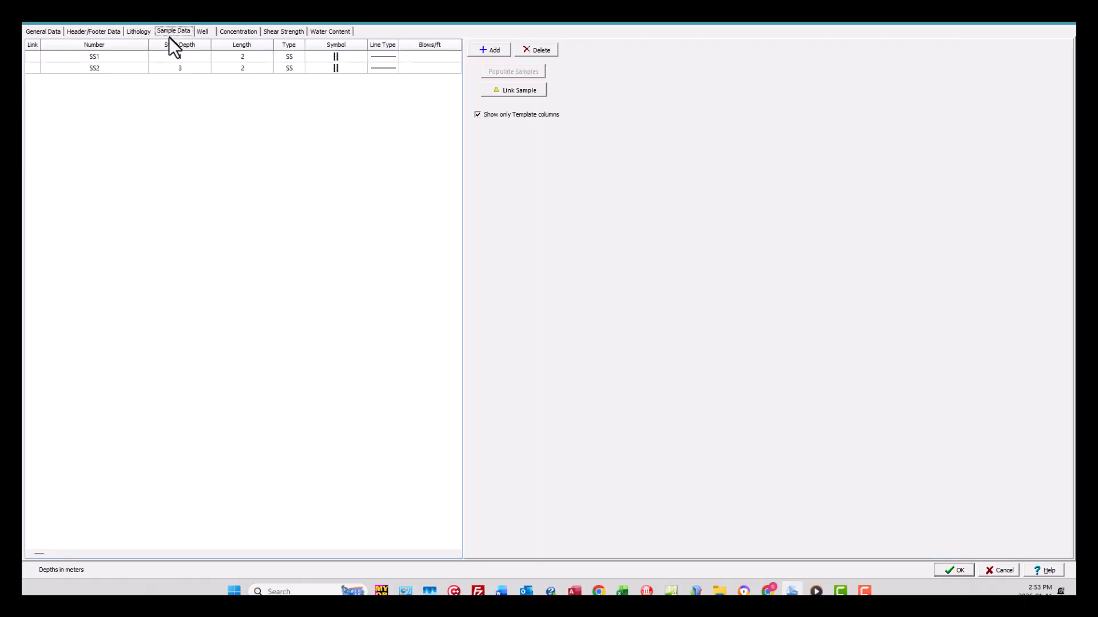
left_click(201, 32)
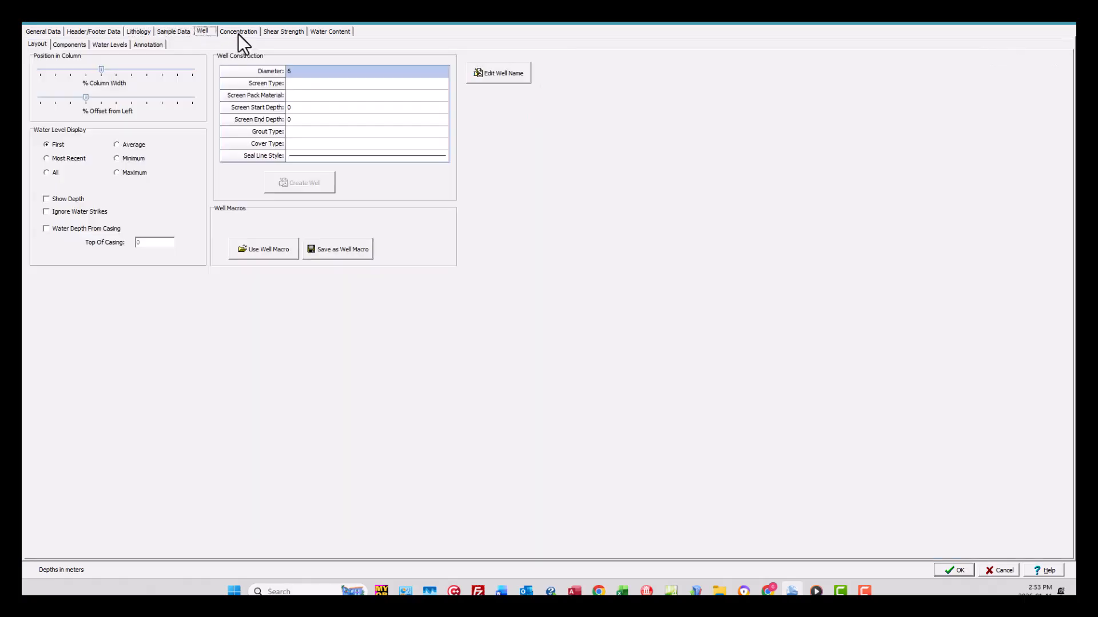
left_click(239, 32)
left_click(280, 32)
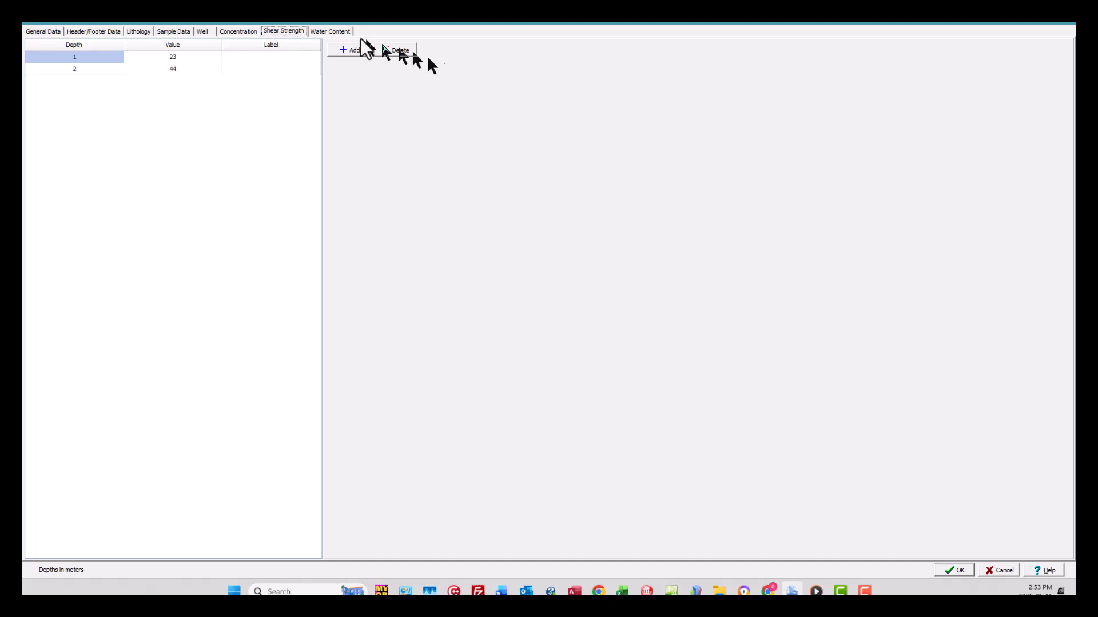
left_click(331, 31)
left_click(954, 570)
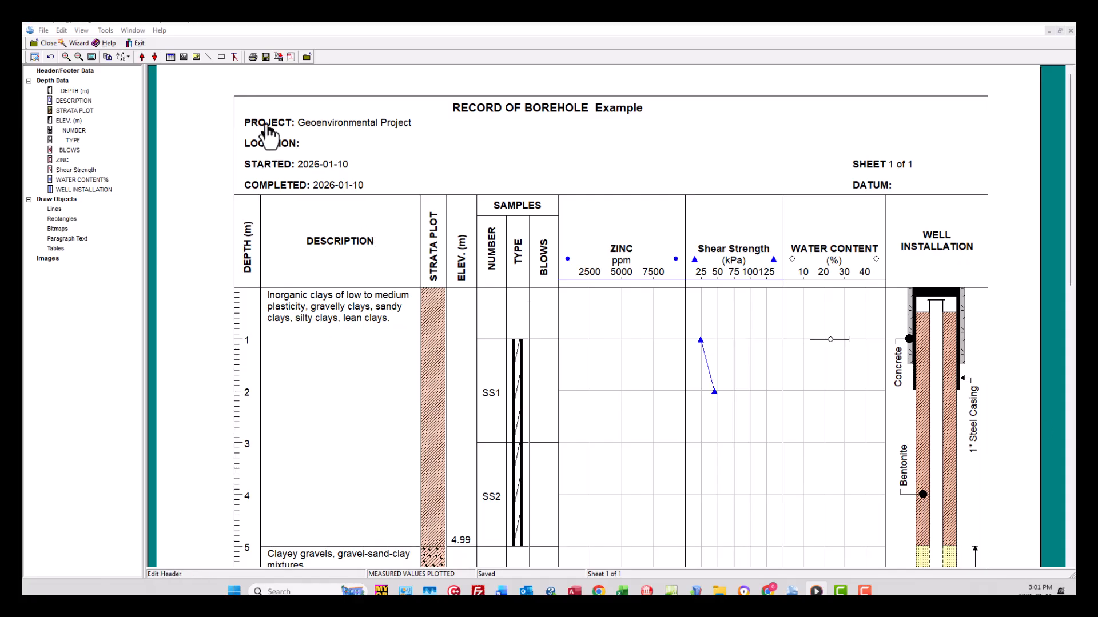
Save the borehole log and view its print settings without printing.
left_click(268, 71)
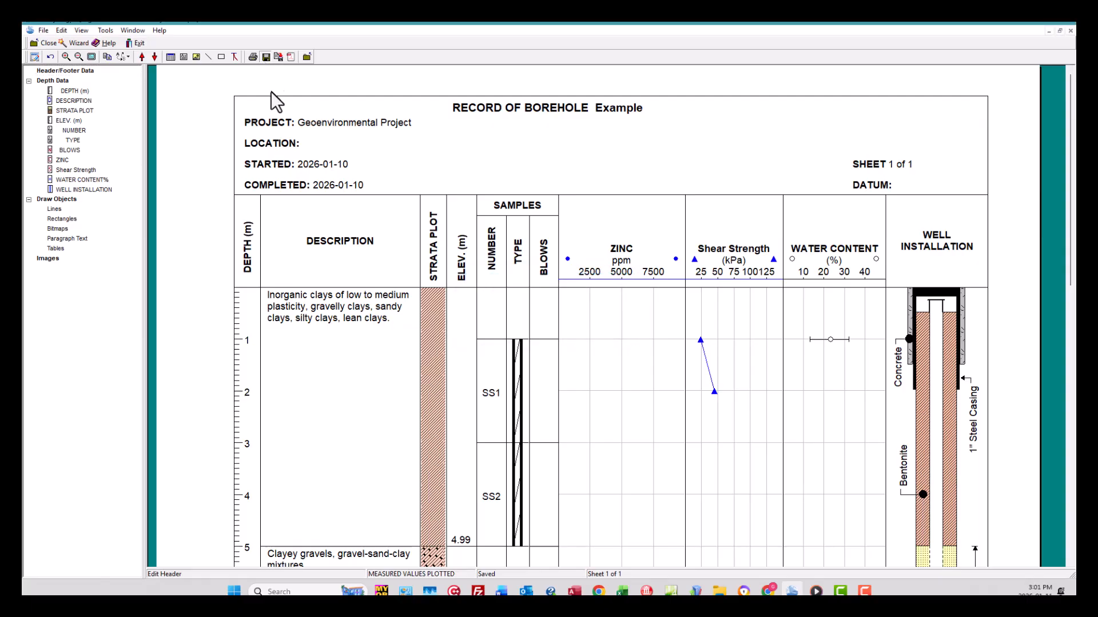
left_click(253, 61)
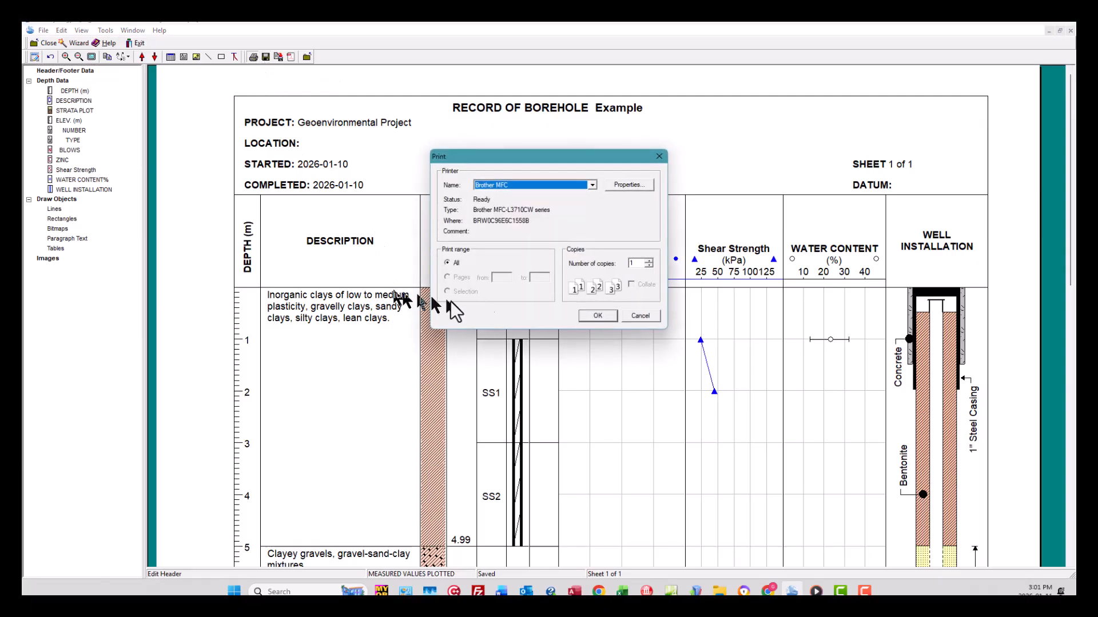
left_click(640, 316)
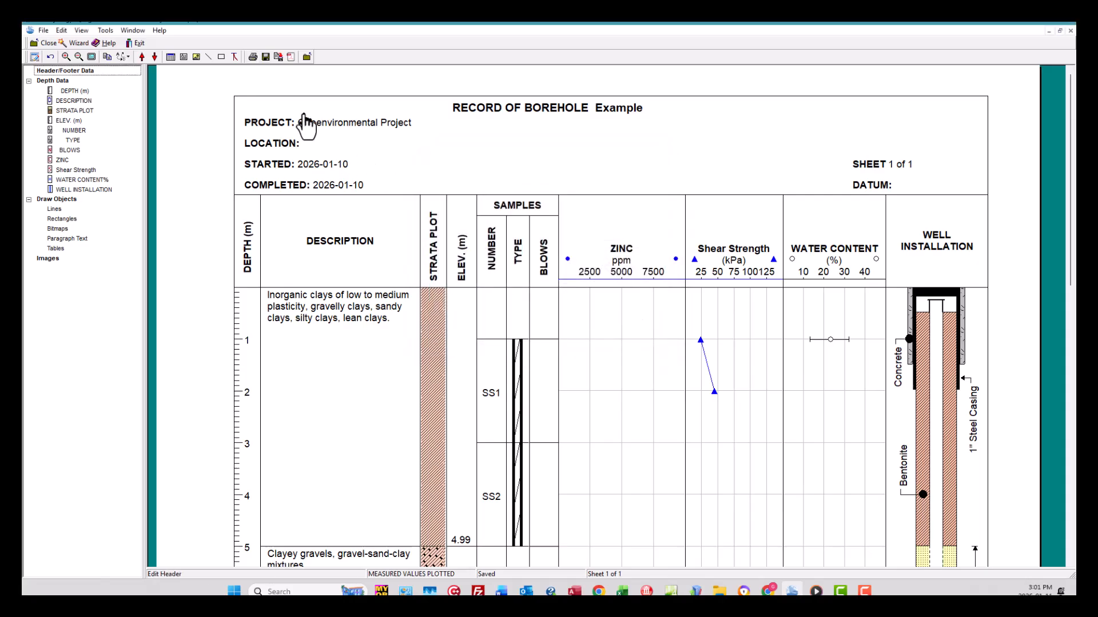
Examine the PDF export options, including storage in project documents or in files, and leave without exporting.
left_click(291, 57)
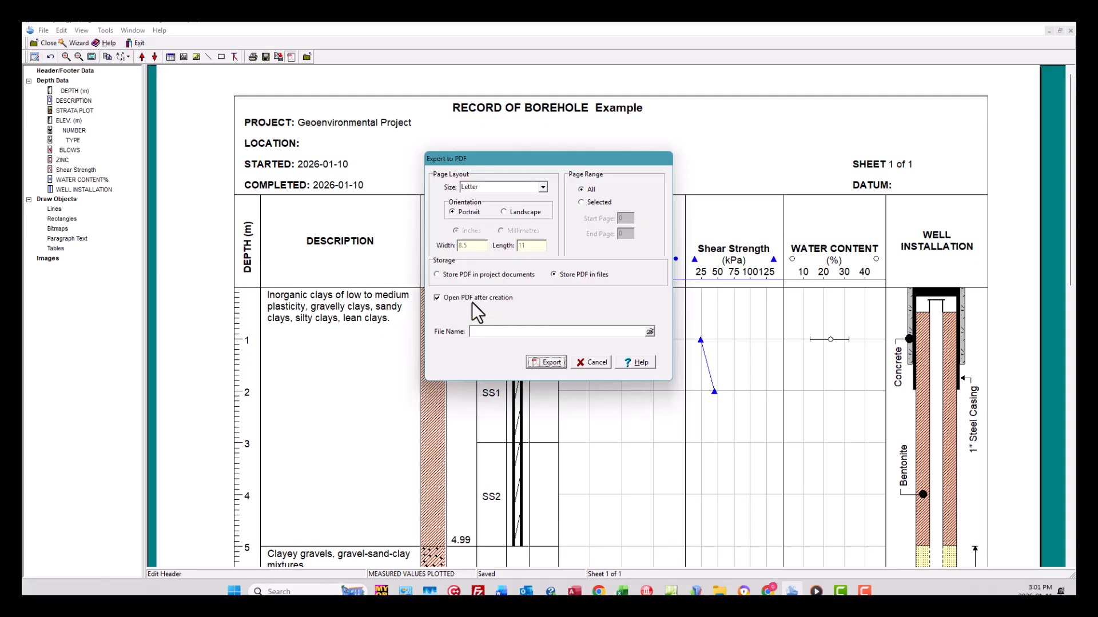
left_click(484, 273)
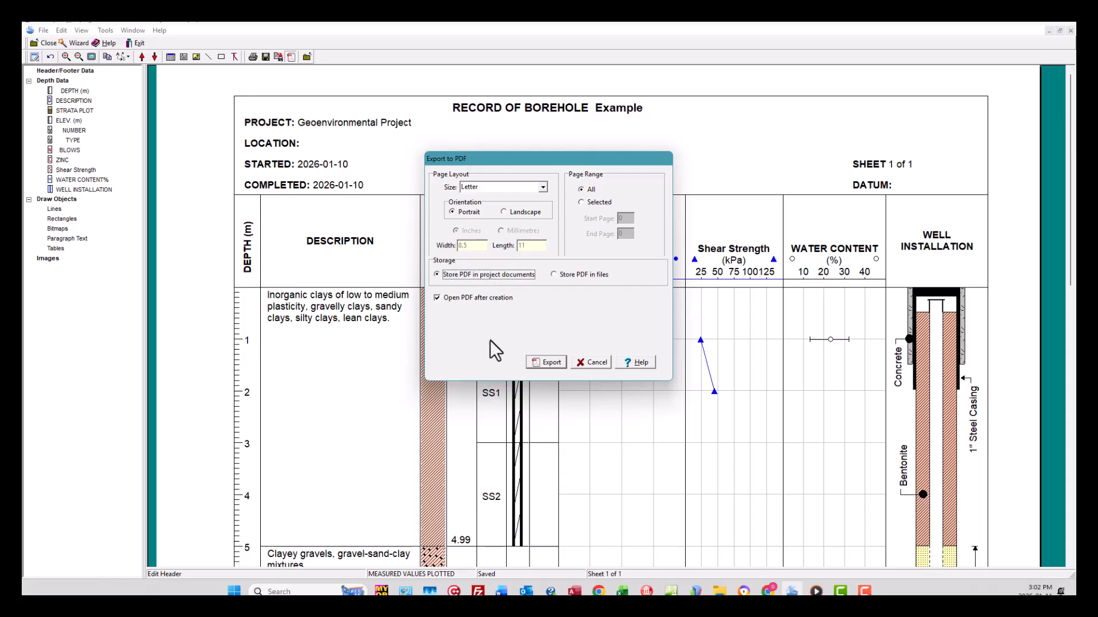
left_click(560, 276)
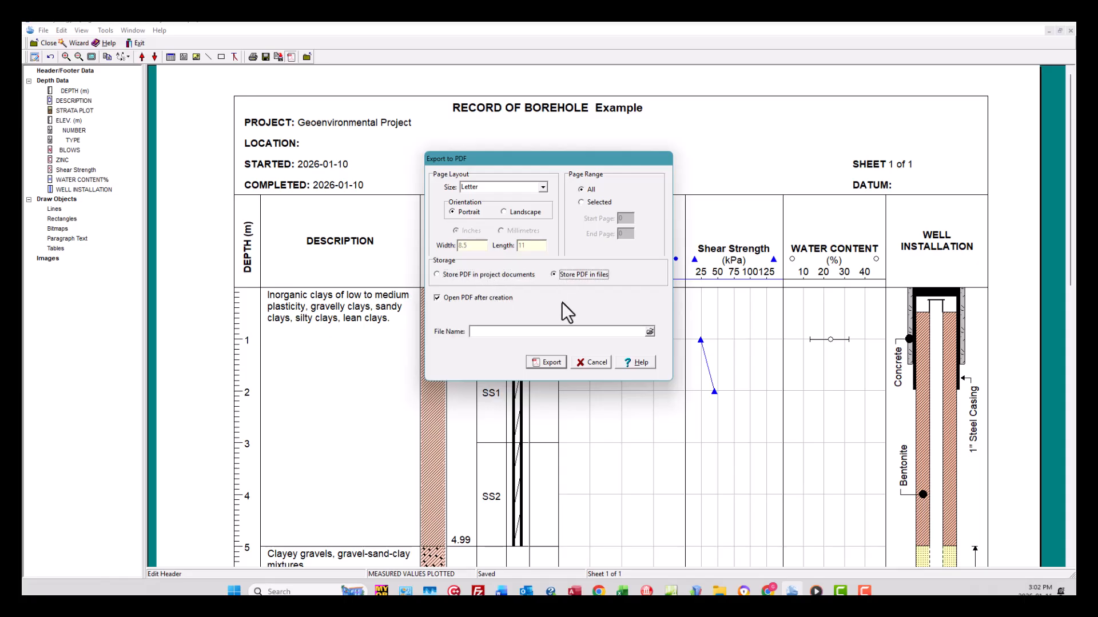
left_click(606, 361)
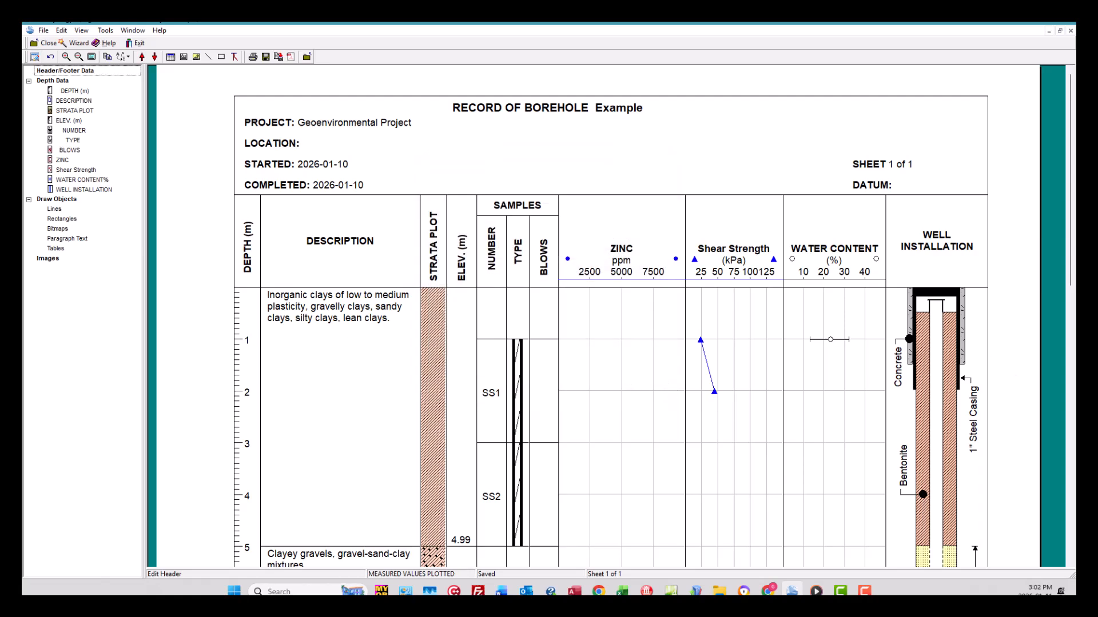